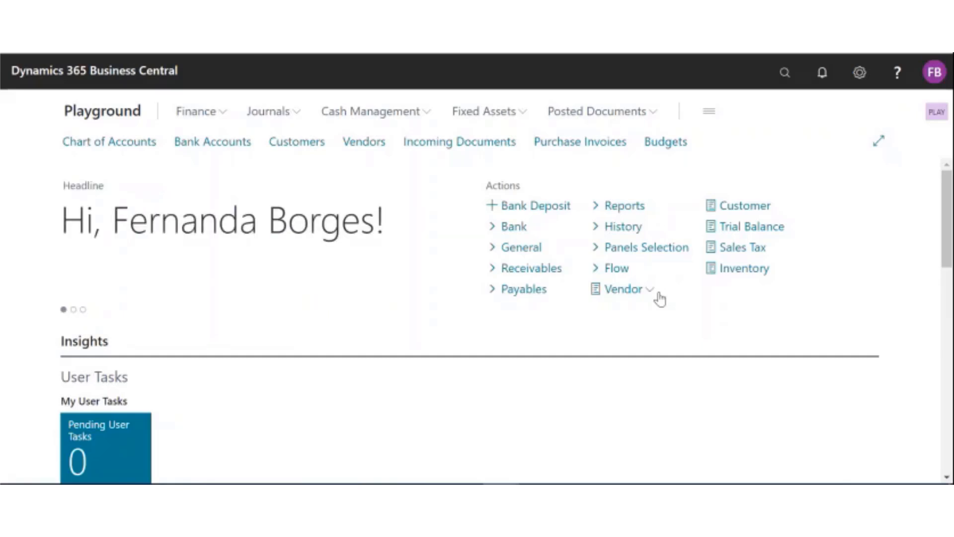
Step: Open the payment journal batches and set the CHECK batch's balancing account number to B010
left_click(419, 118)
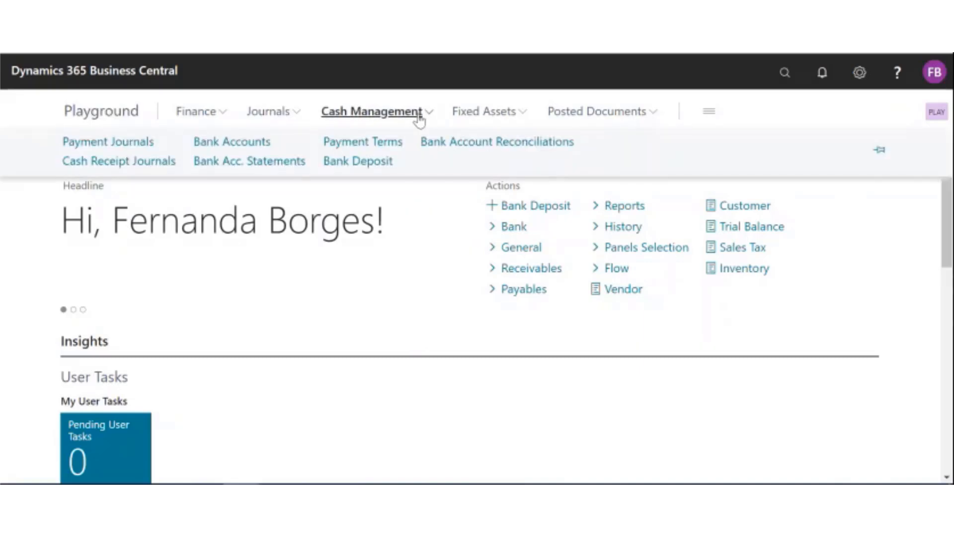
left_click(125, 145)
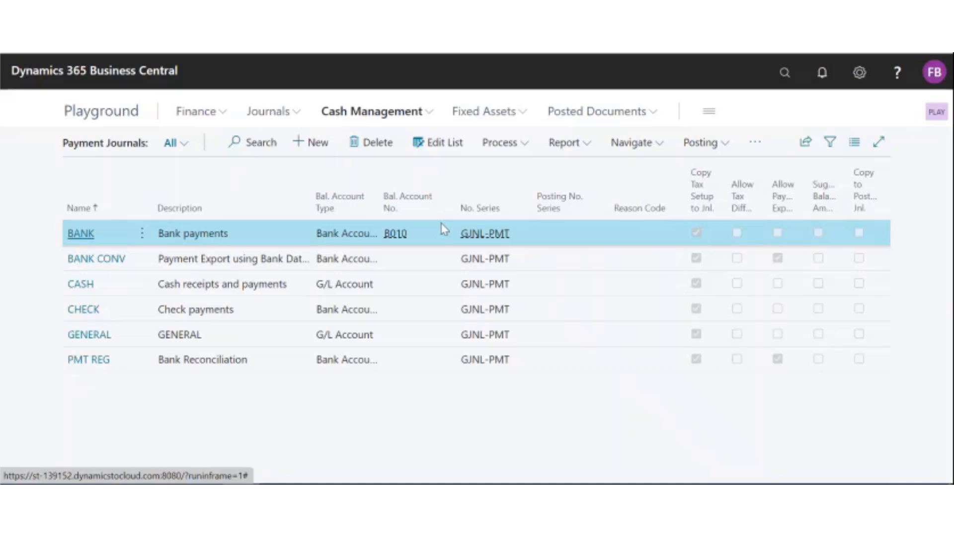
left_click(430, 148)
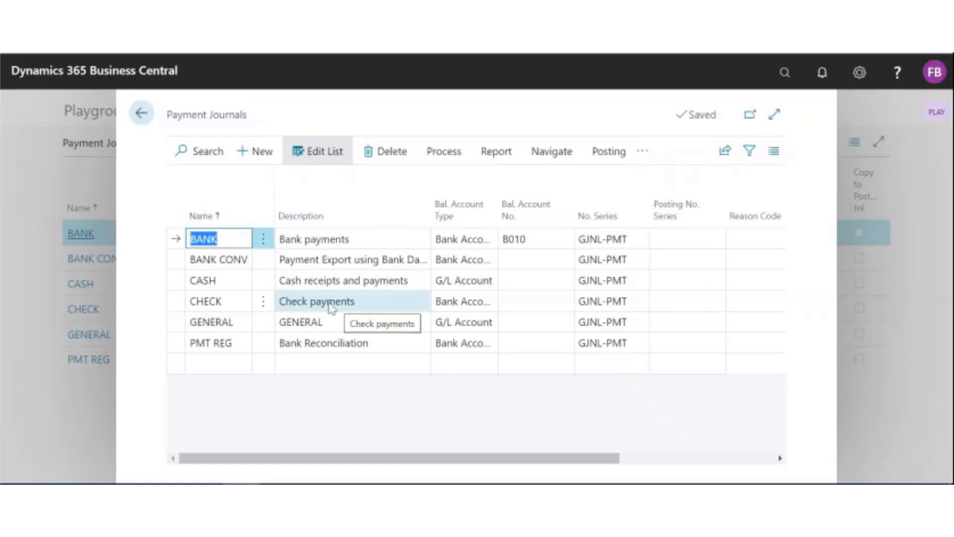
left_click(526, 301)
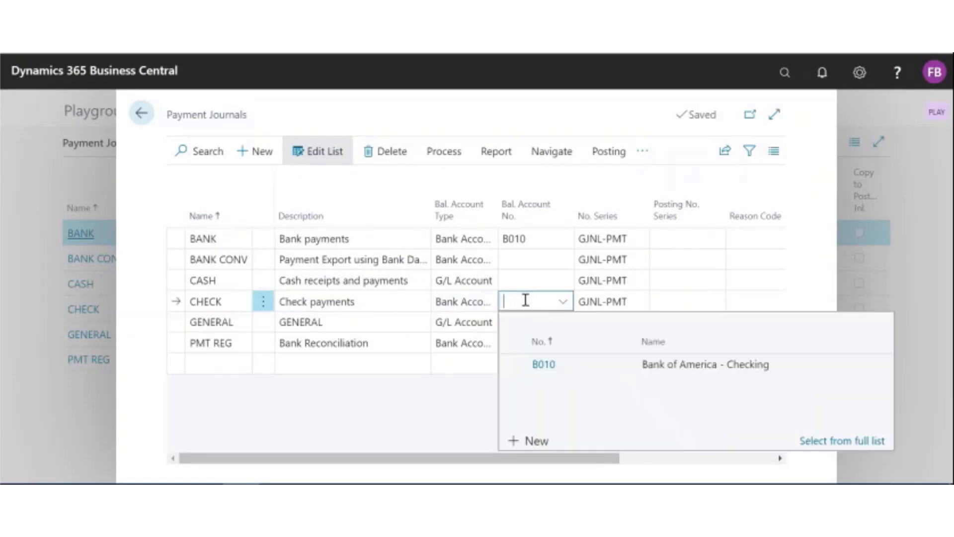
left_click(551, 366)
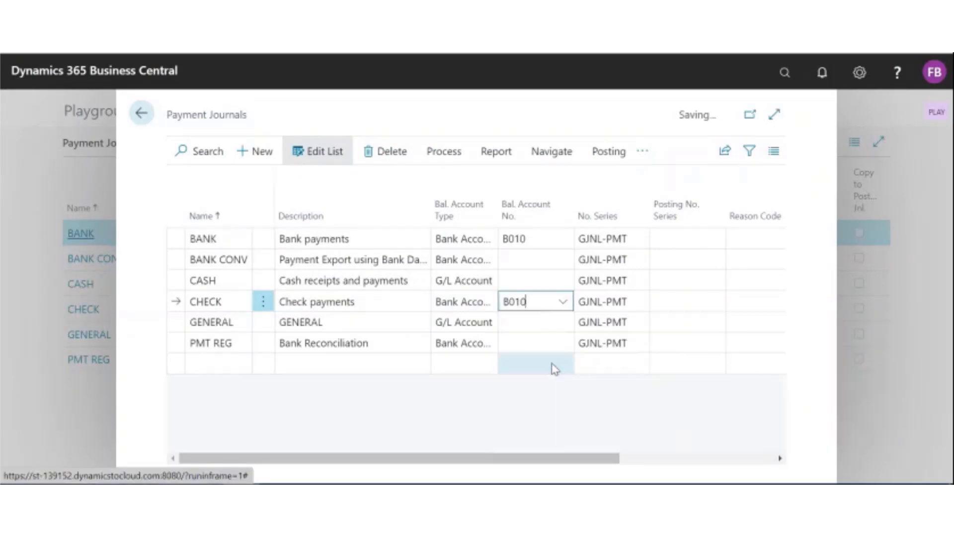
left_click(263, 121)
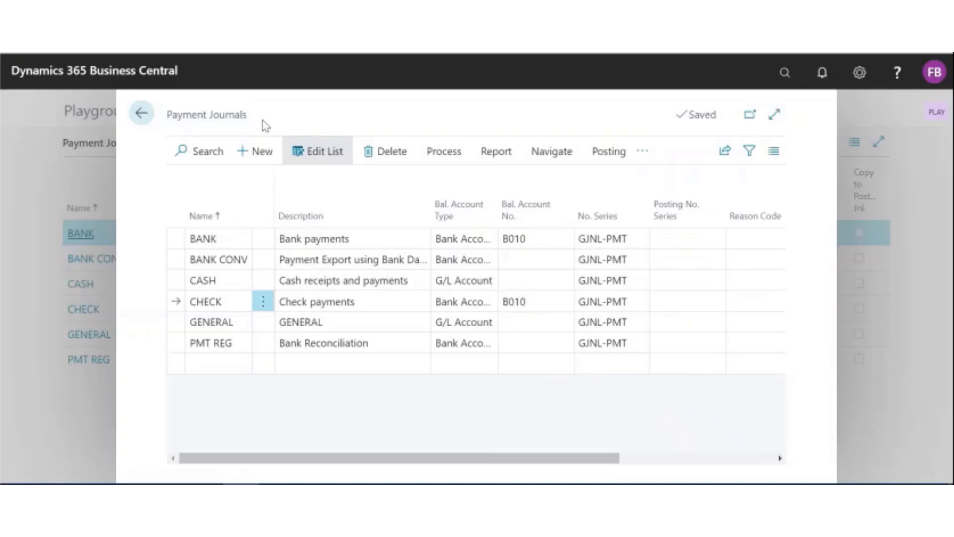
left_click(147, 121)
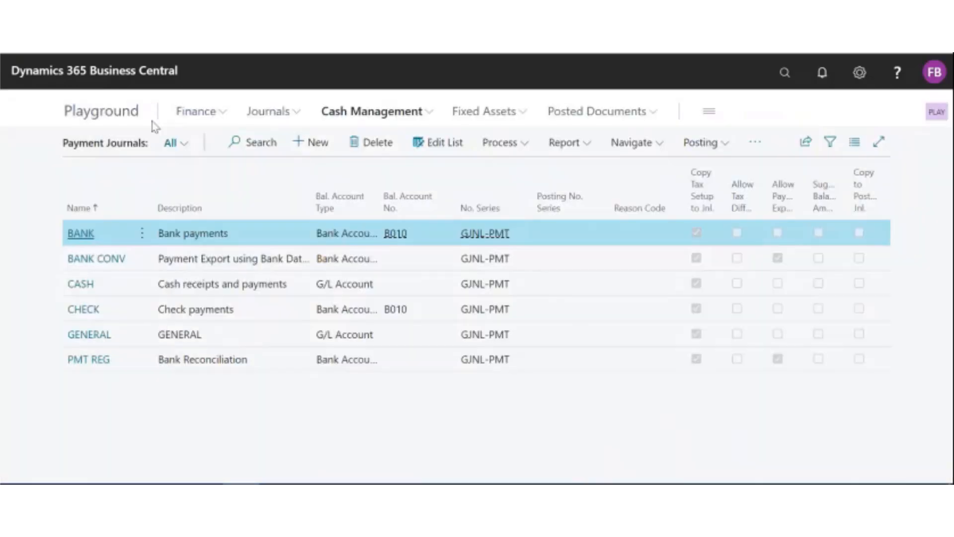
Step: Open the CHECK batch and start Suggest Vendor Payments with a last payment date of 7/10/2023
mouse_move(304, 190)
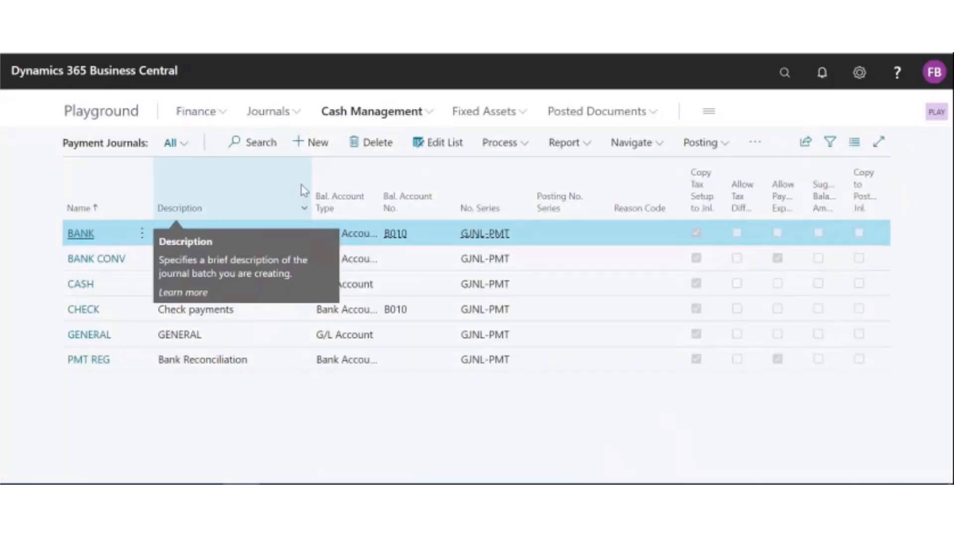
left_click(82, 310)
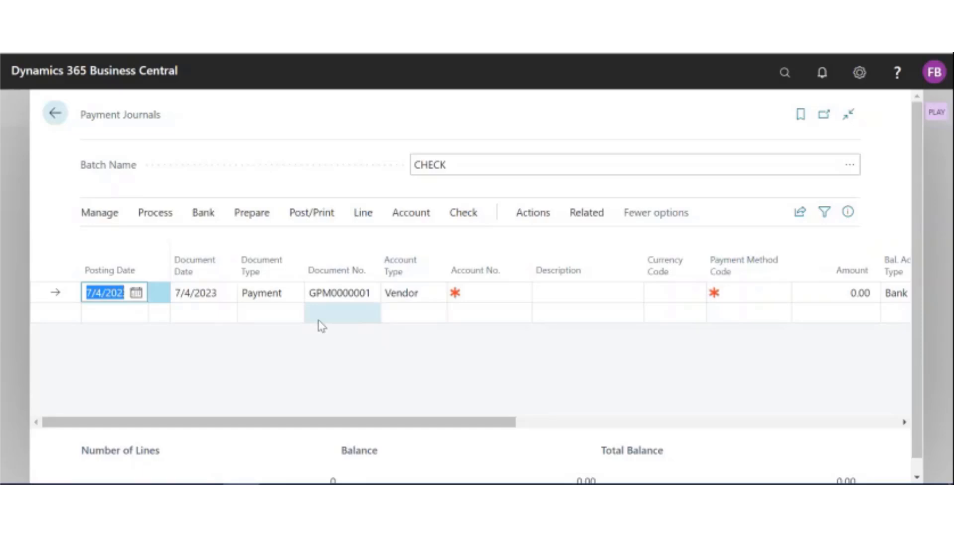
left_click(261, 217)
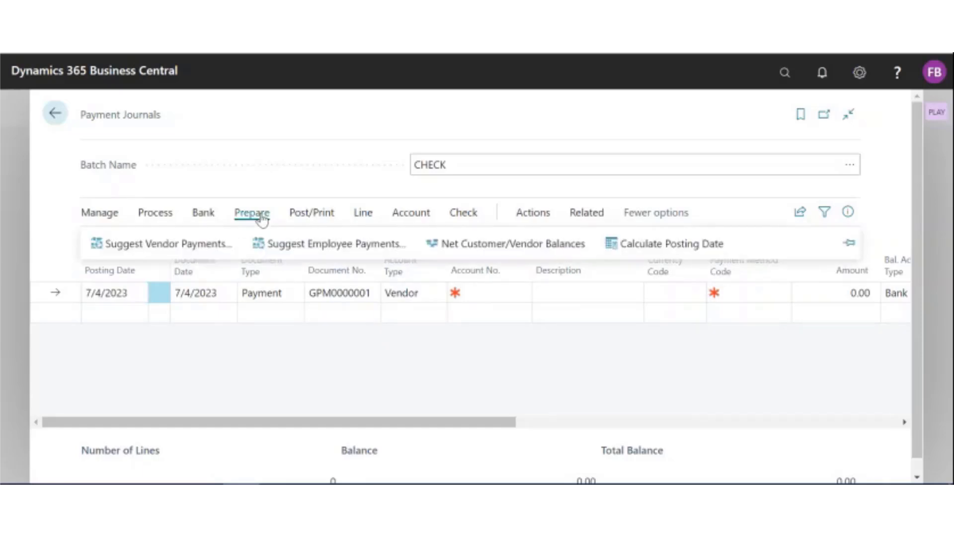
left_click(183, 250)
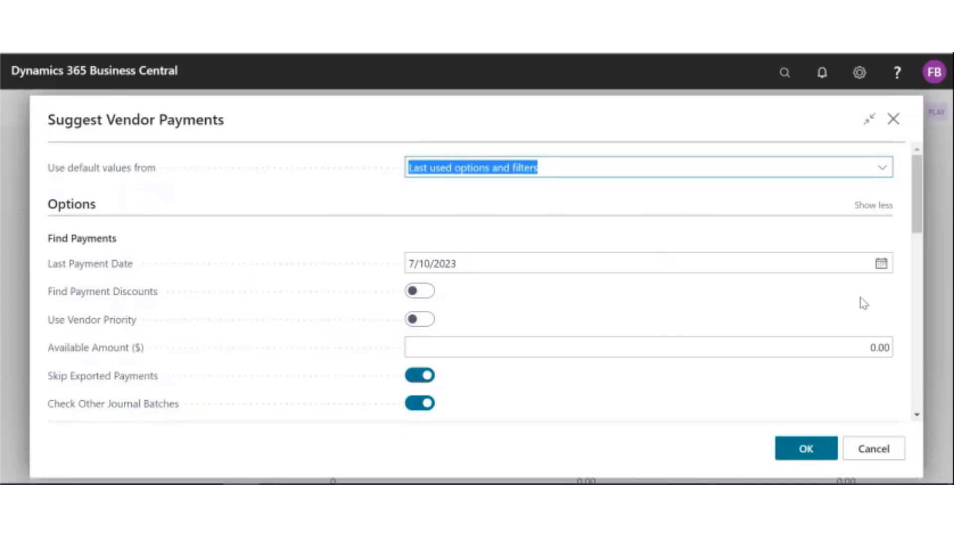
left_click(880, 263)
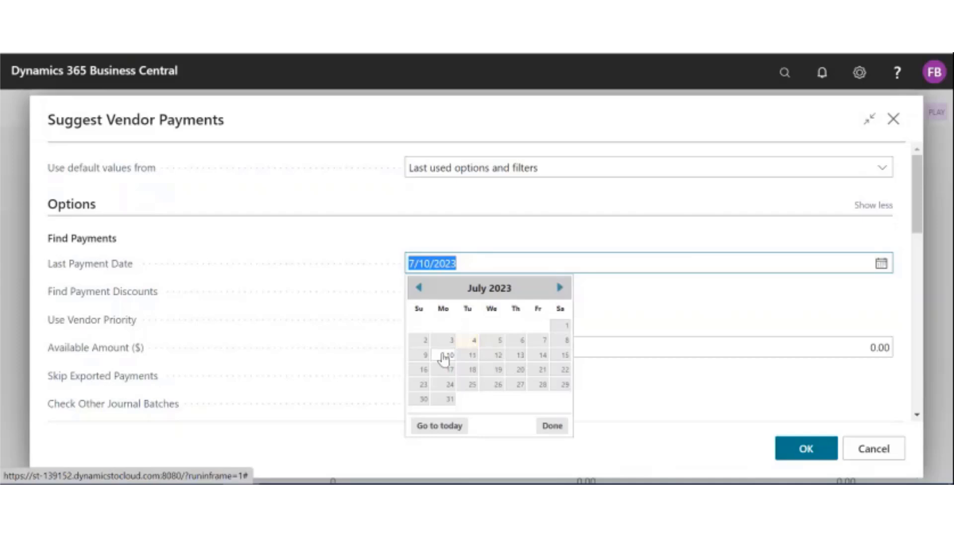
left_click(445, 353)
left_click(514, 318)
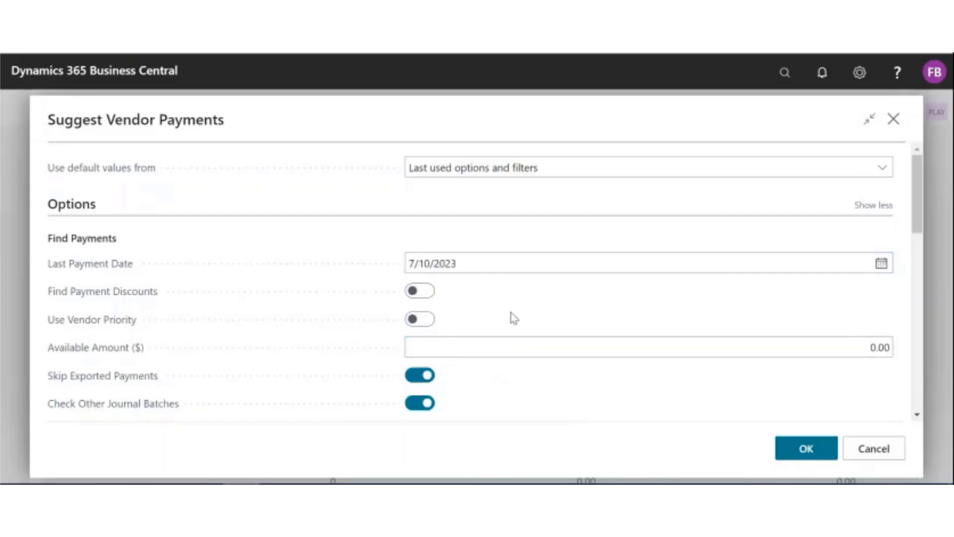
Step: Review the summarizing, posting date, starting document number and balancing account options for the suggested vendor payments
scroll(512, 318, "down", 3)
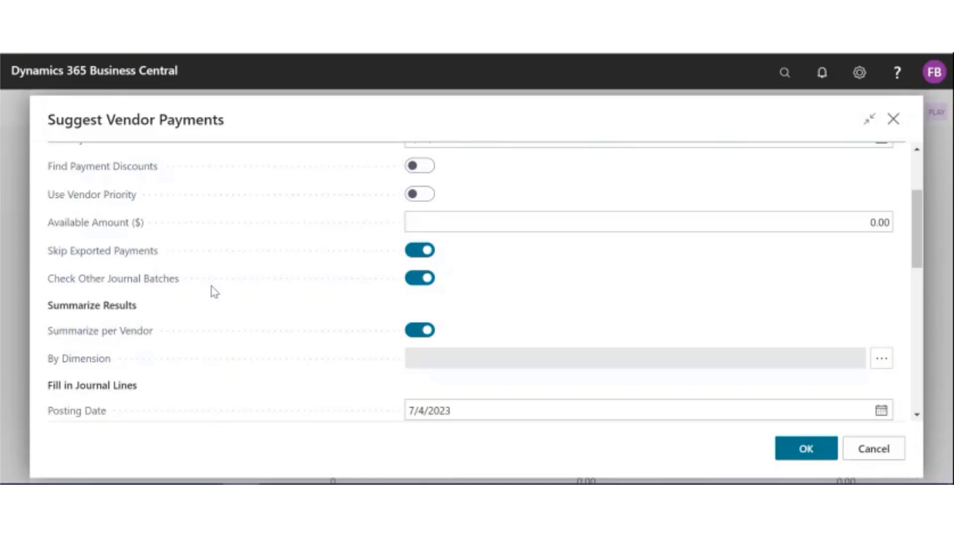
scroll(579, 324, "down", 1)
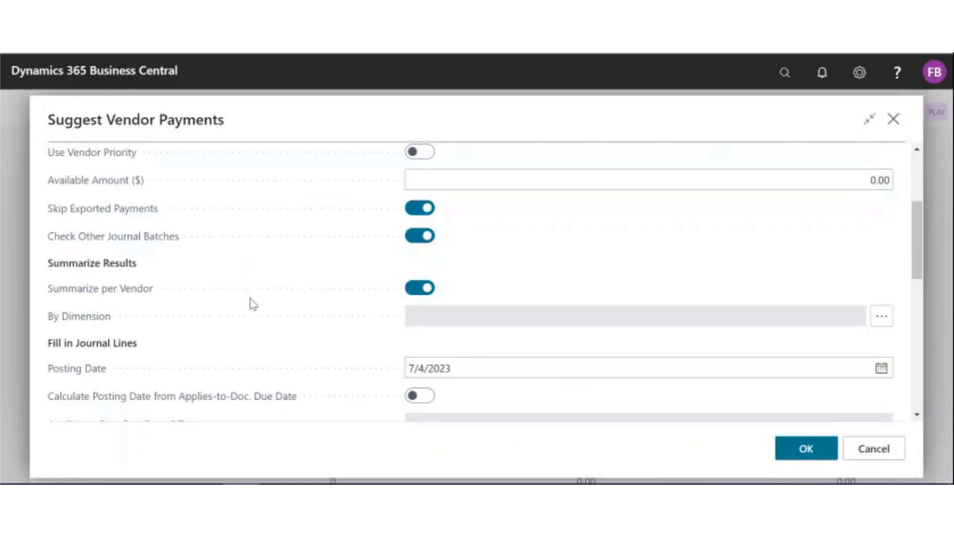
scroll(318, 333, "down", 3)
left_click(498, 244)
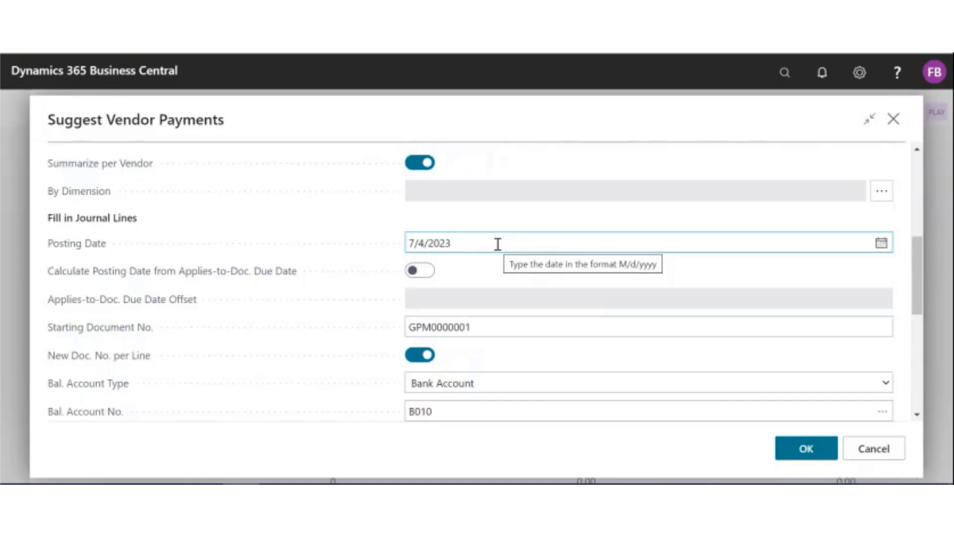
left_click(530, 329)
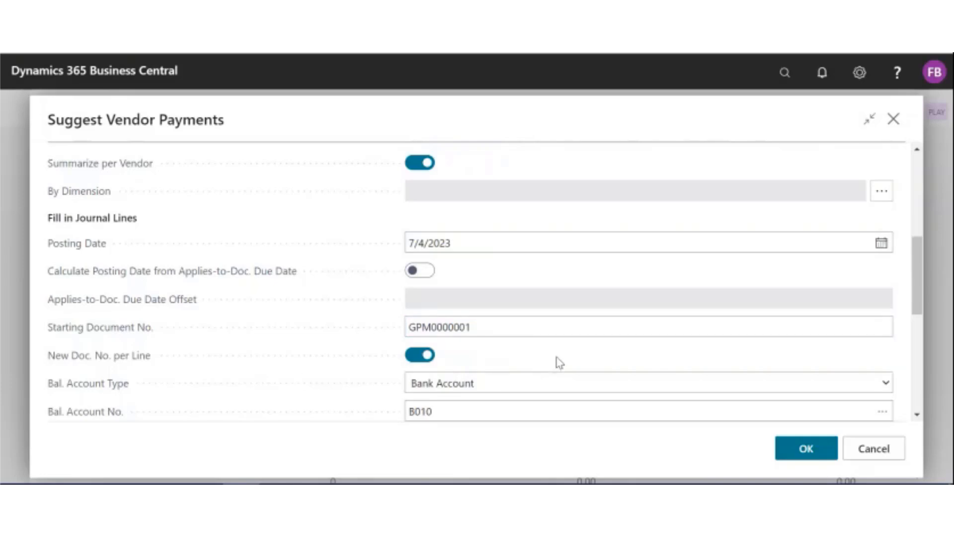
scroll(560, 363, "down", 3)
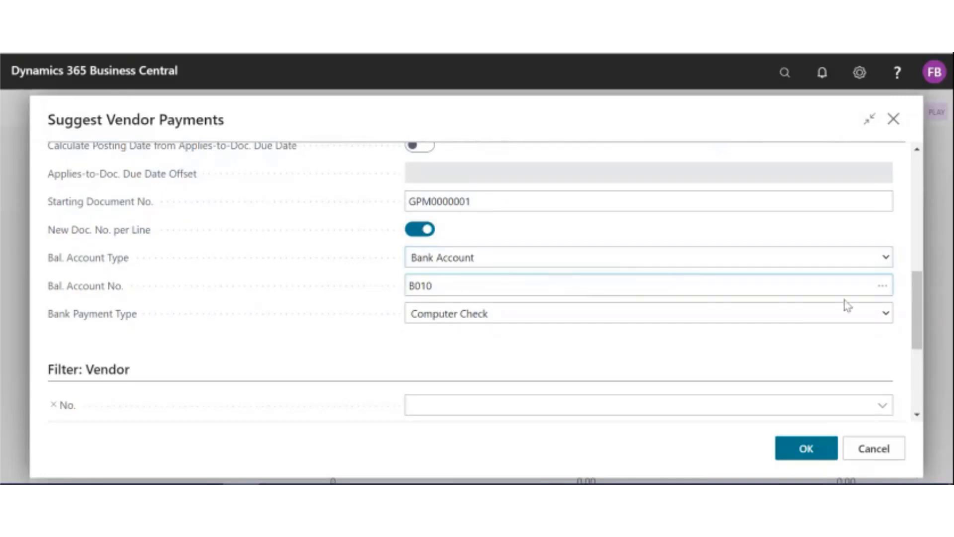
left_click(883, 290)
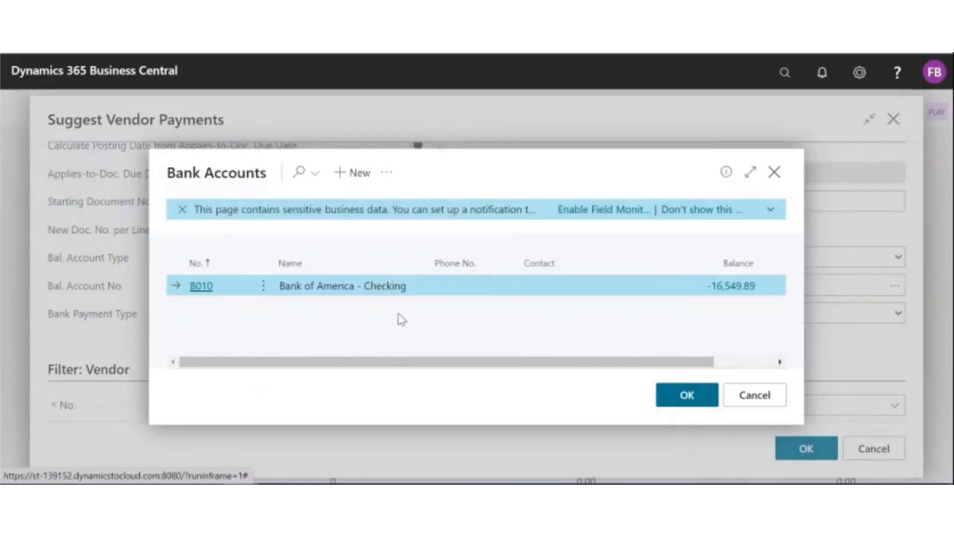
left_click(755, 395)
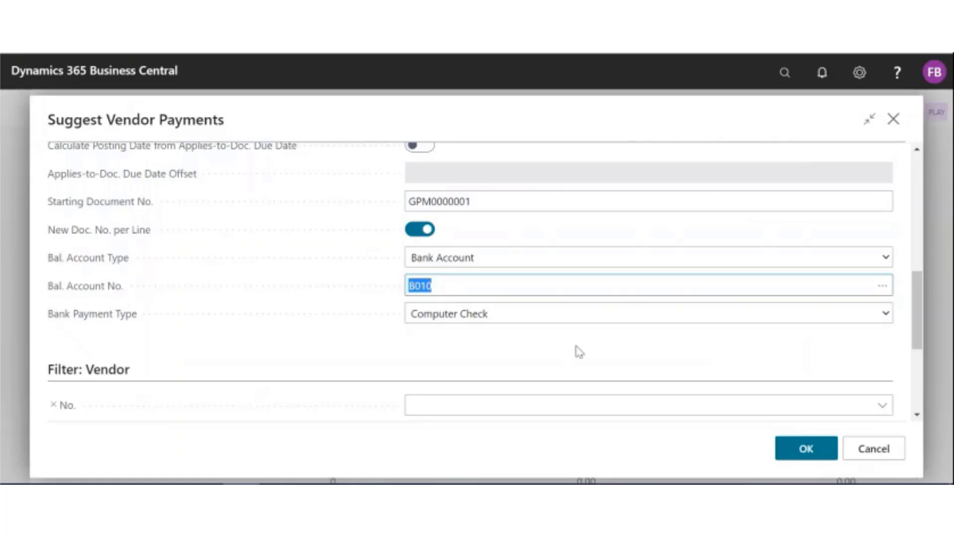
Step: Set the bank payment type for the suggested vendor payments to Computer Check
left_click(888, 320)
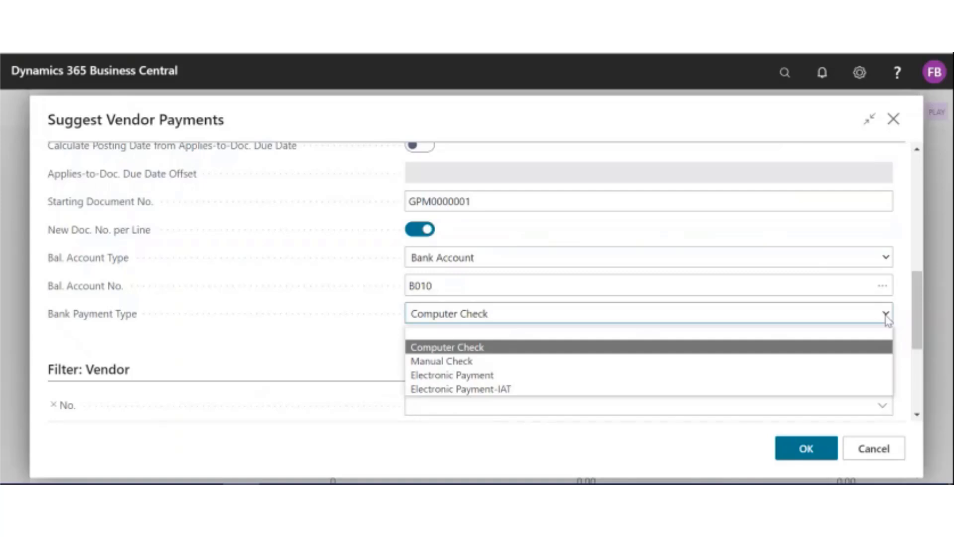
left_click(848, 350)
scroll(852, 348, "down", 3)
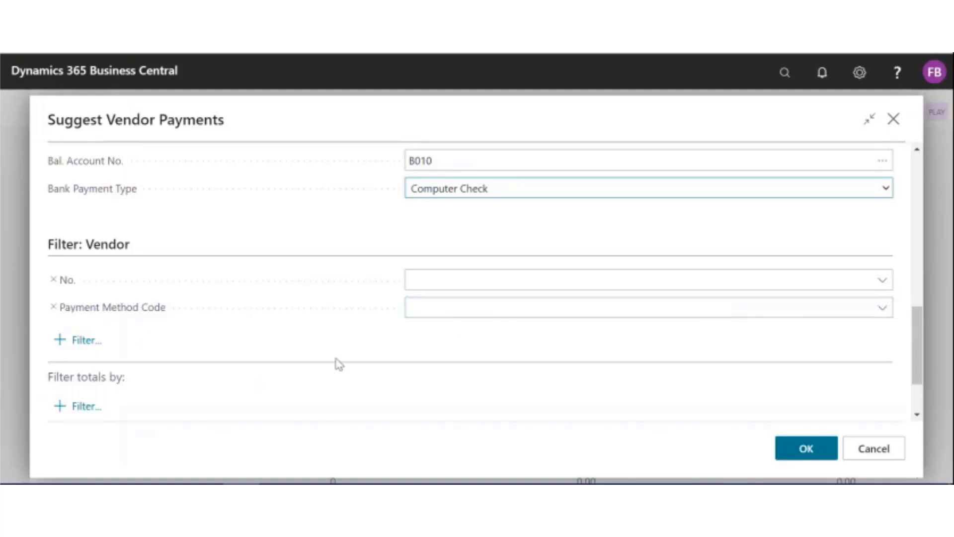
left_click(85, 340)
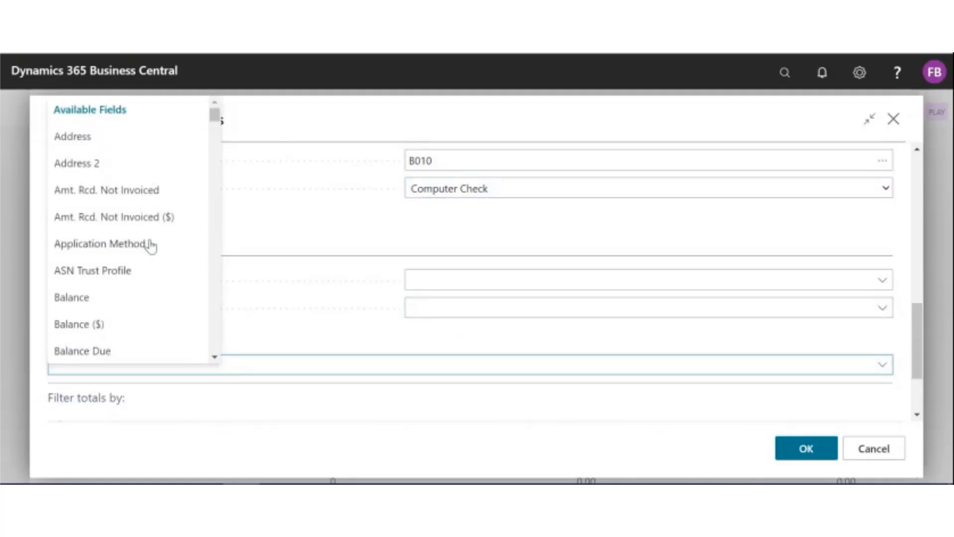
scroll(149, 253, "down", 2)
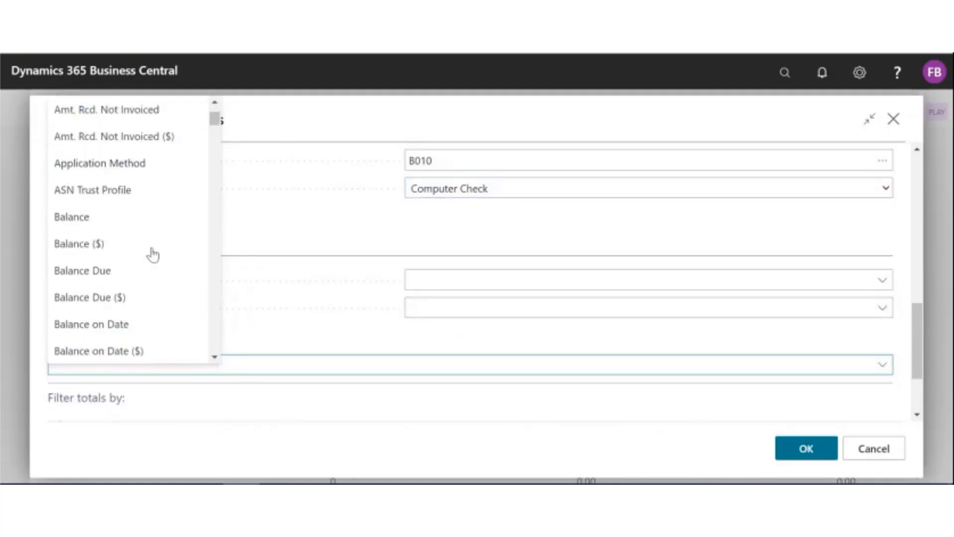
left_click(390, 235)
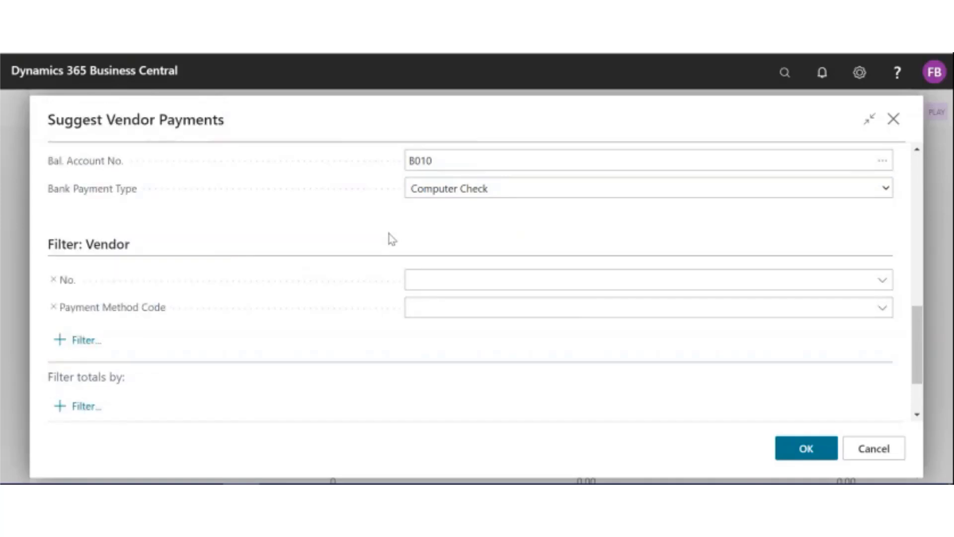
Step: Generate the suggested vendor payment lines in the CHECK batch without vendor filters
left_click(809, 450)
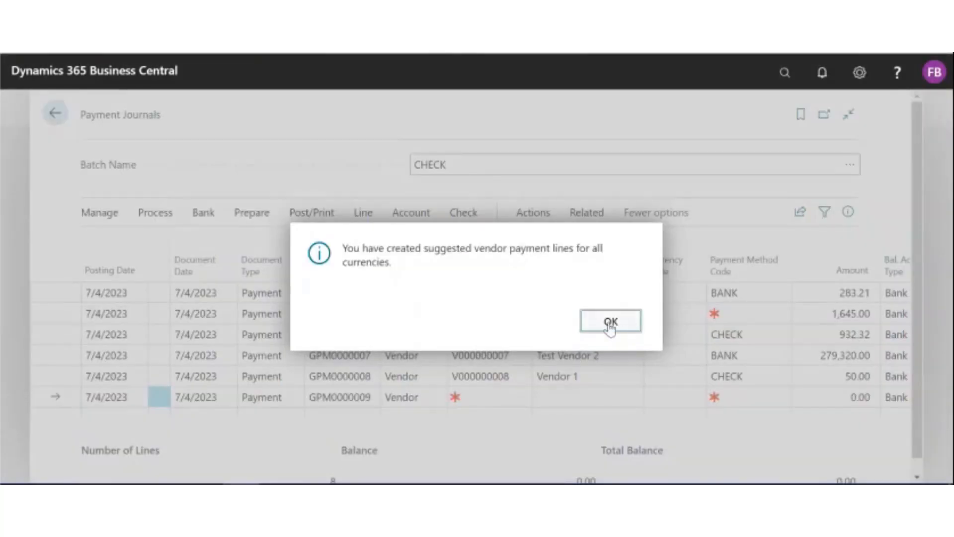
left_click(611, 323)
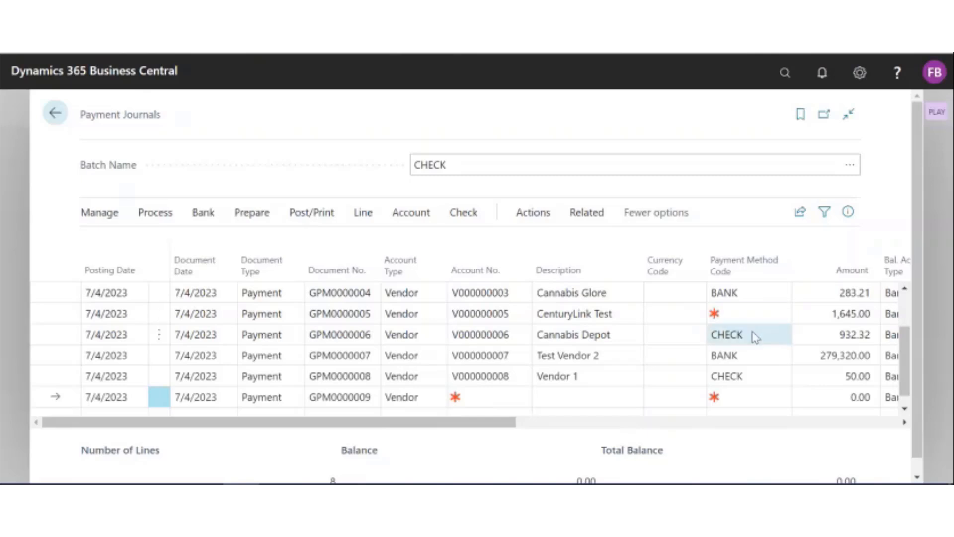
Step: Examine the suggested lines' payment methods, balancing accounts, bank payment types, applied status and due dates
left_click_drag(432, 424, 593, 426)
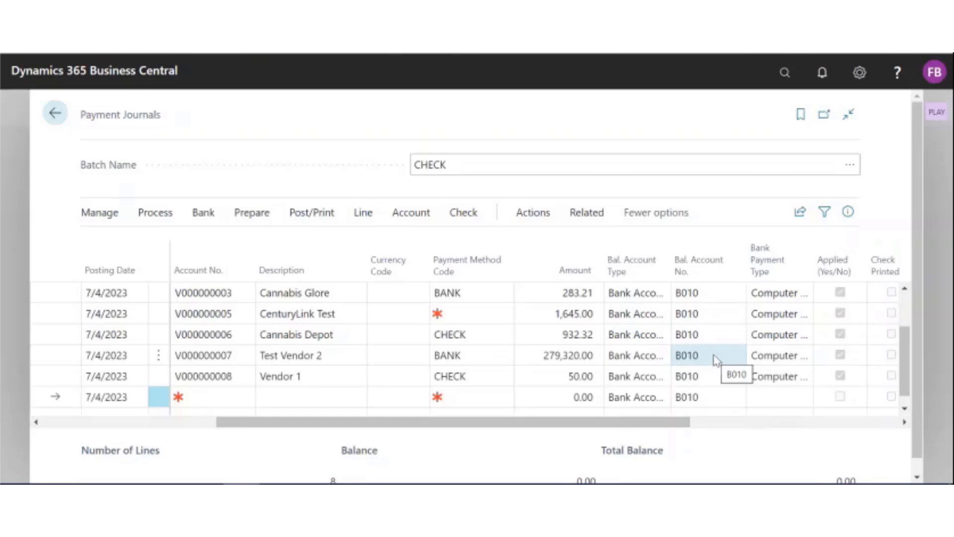
left_click(803, 362)
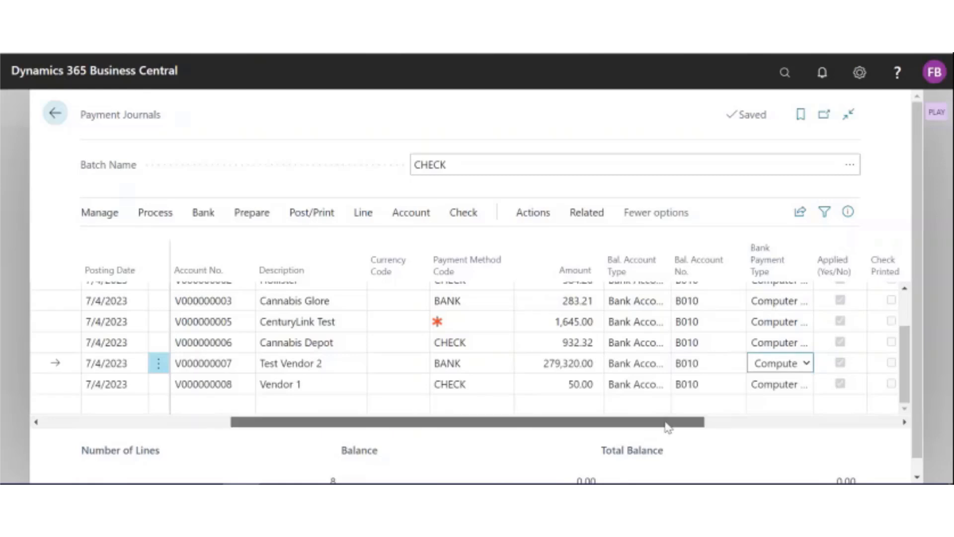
left_click_drag(667, 423, 760, 419)
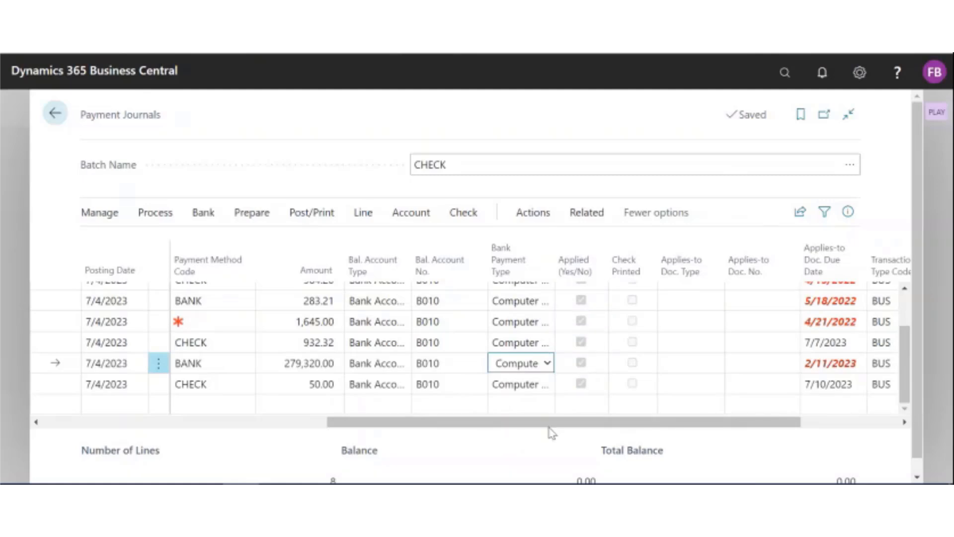
scroll(541, 358, "up", 2)
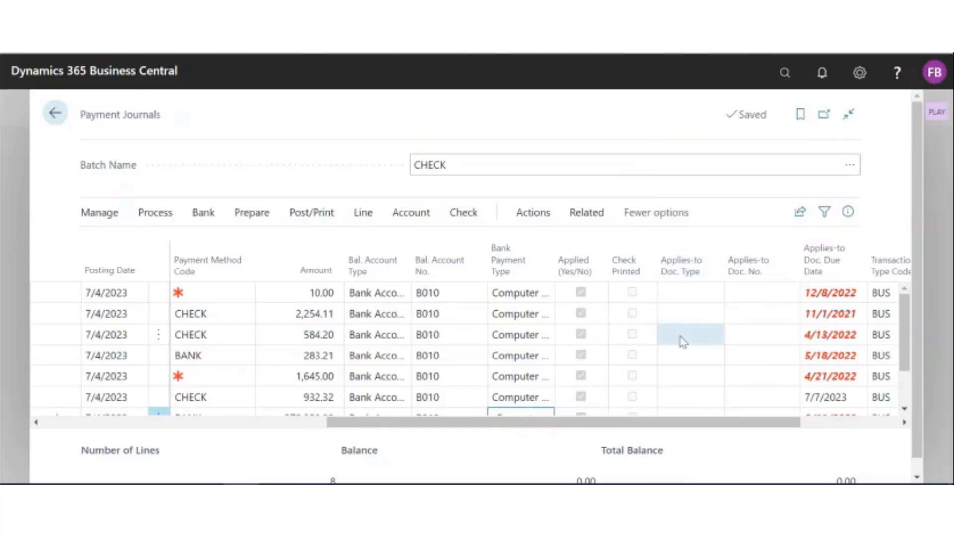
left_click_drag(611, 428, 239, 426)
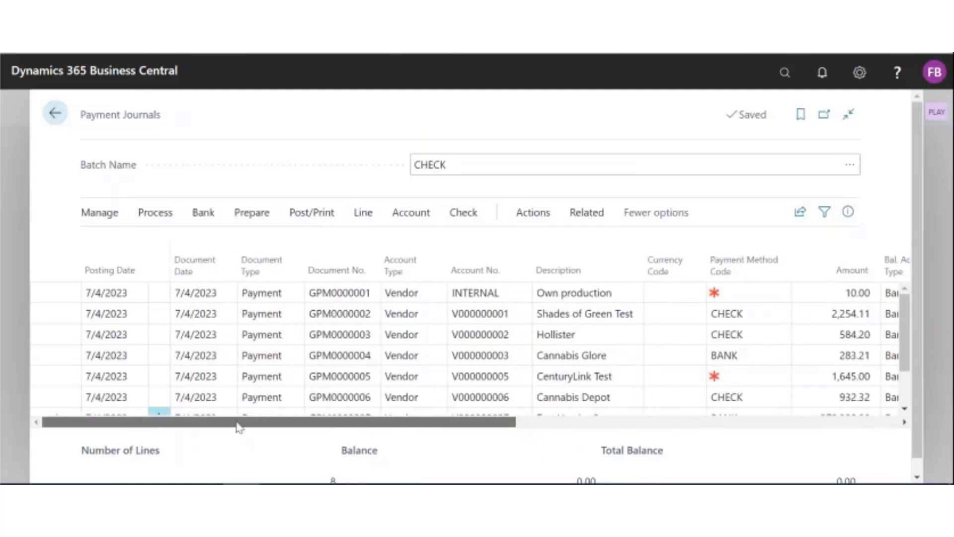
Step: Open the Apply Entries view for the Own production payment line to check its applied invoice
left_click(368, 298)
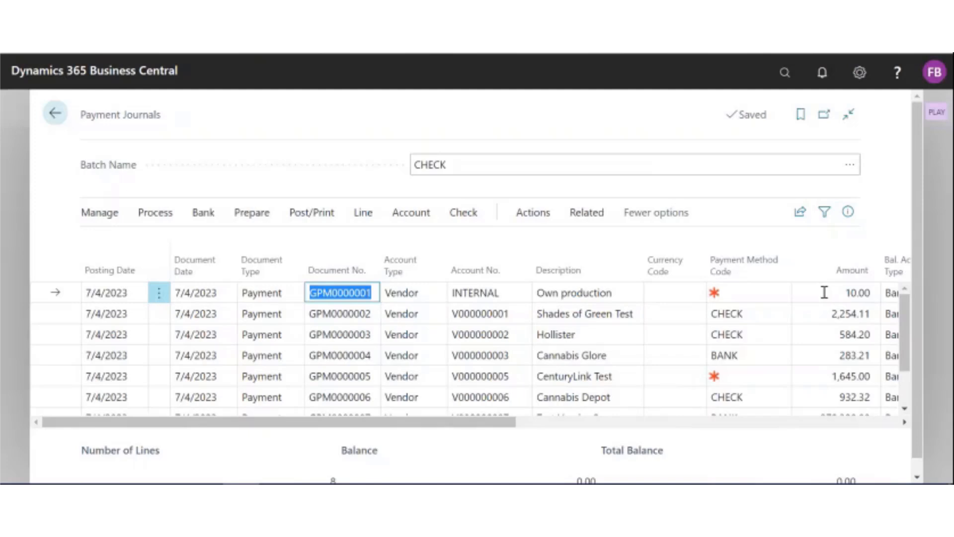
left_click(528, 219)
left_click(143, 249)
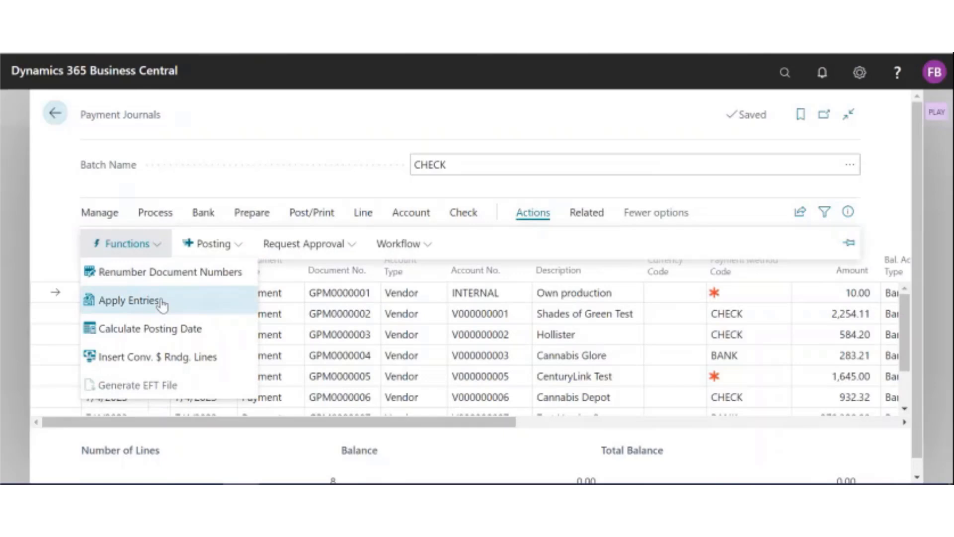
left_click(129, 300)
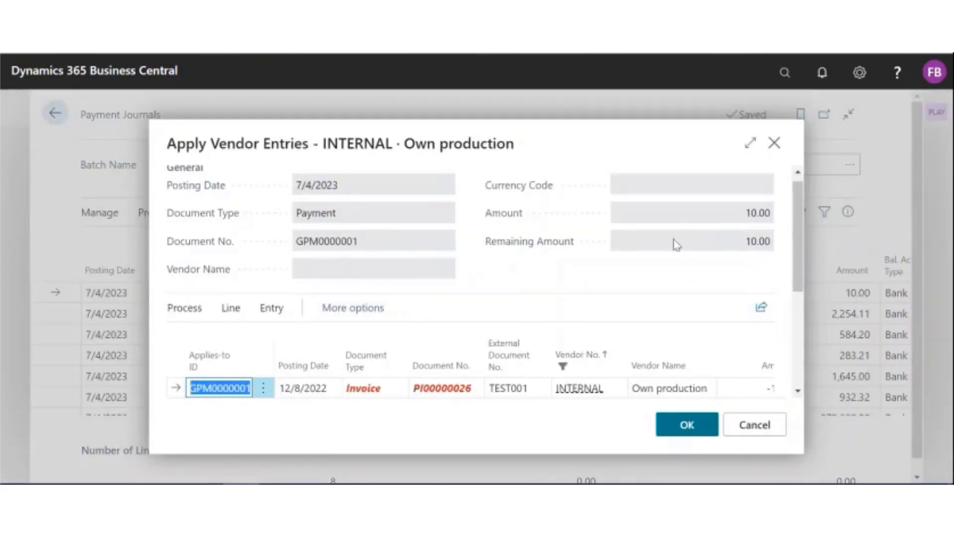
Step: Enlarge the Apply Vendor Entries view to examine the Own production invoice application, and close it without changes
left_click(750, 143)
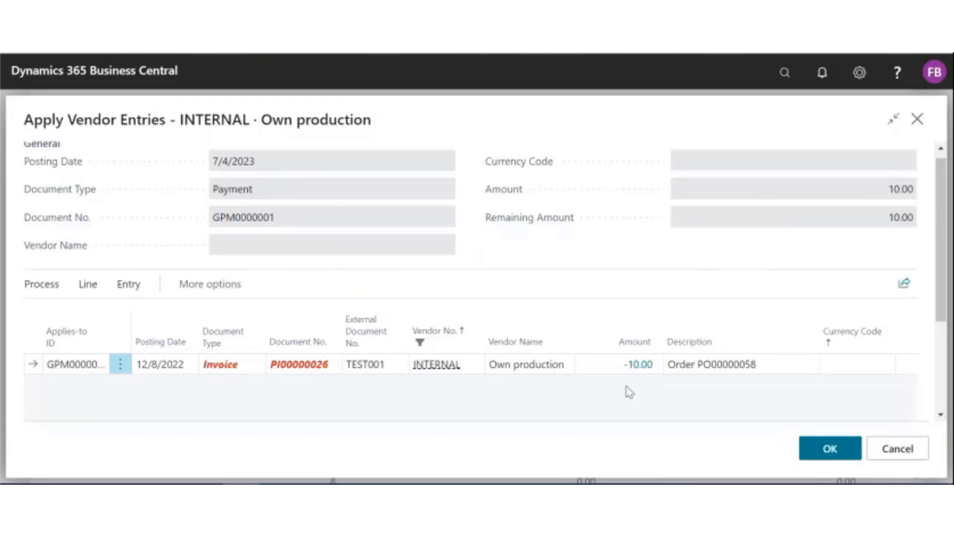
left_click(900, 452)
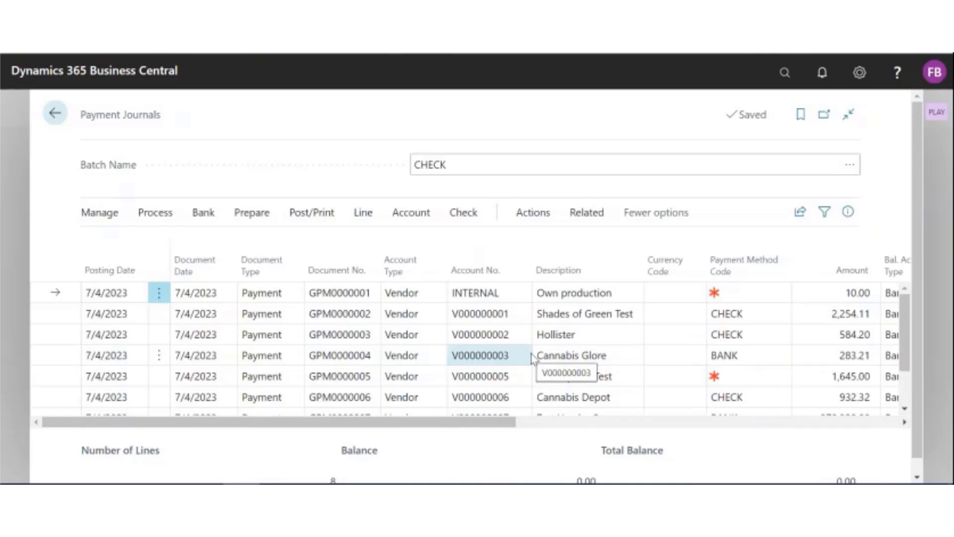
Step: Delete all suggested payment lines from the CHECK batch except those for Own production and Vendor 1
left_click(159, 293)
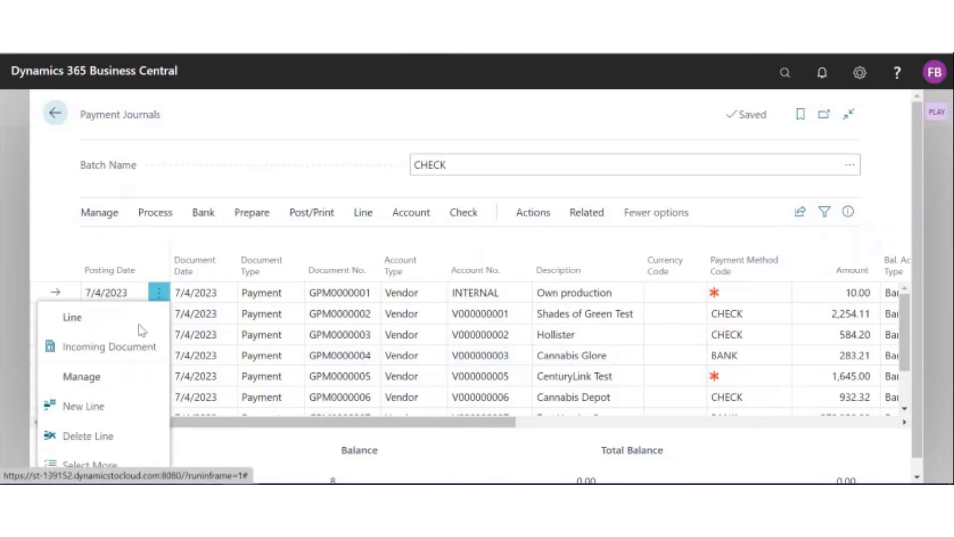
left_click(119, 468)
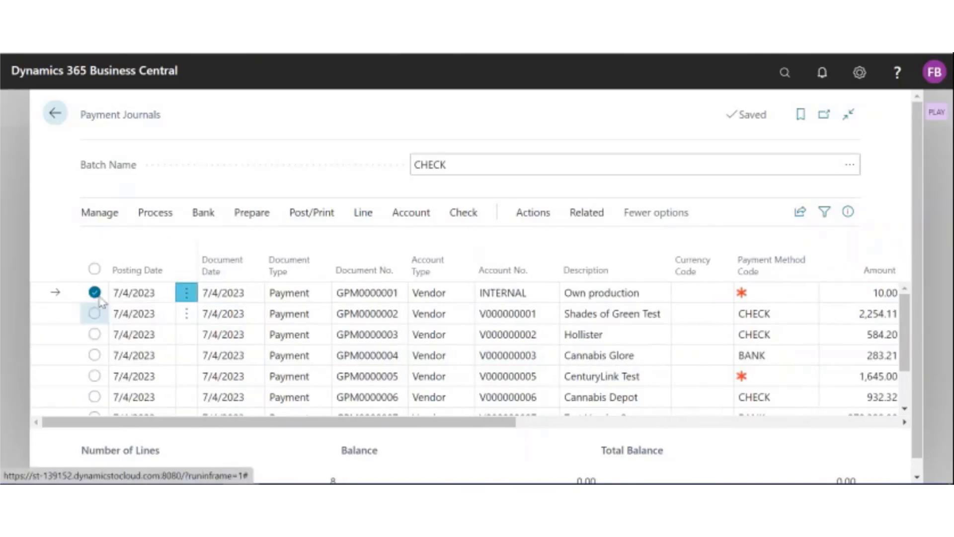
left_click(95, 269)
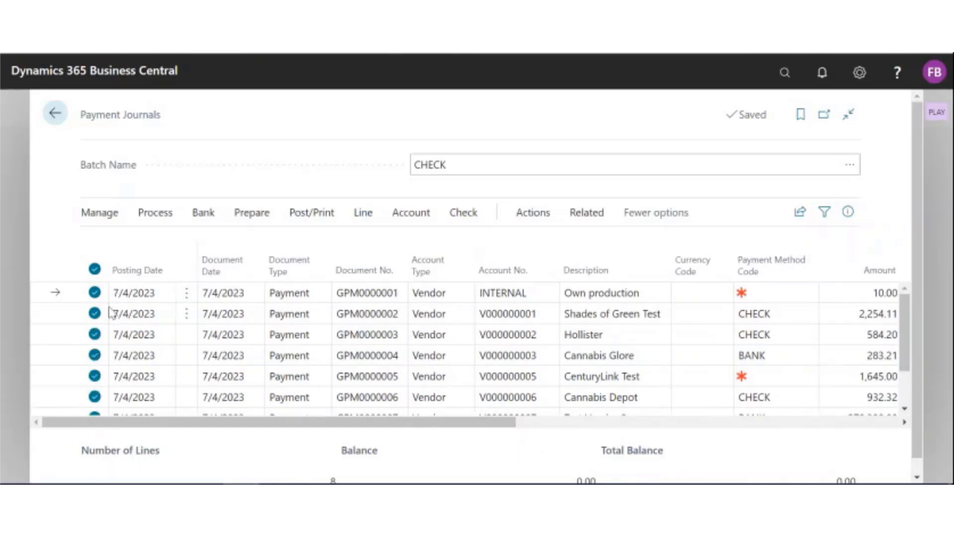
left_click(94, 295)
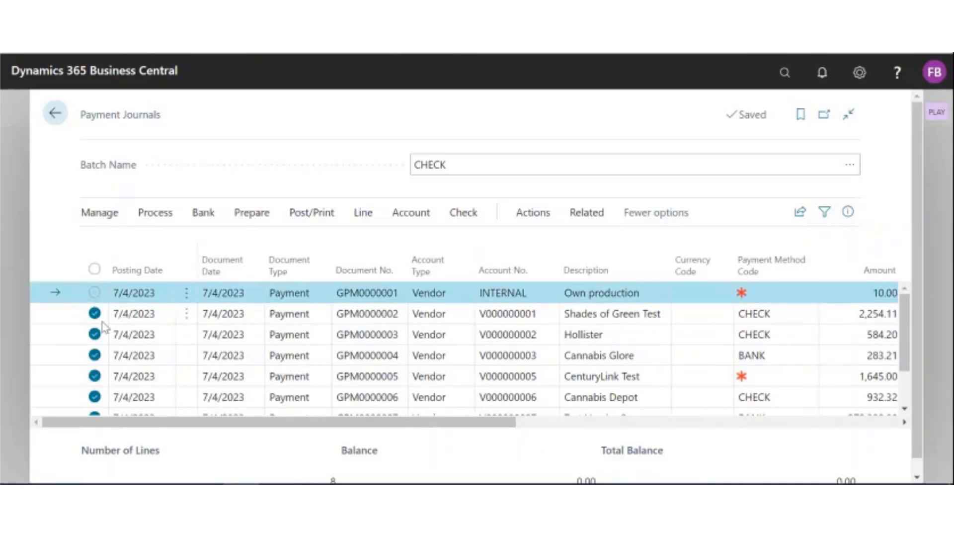
scroll(97, 340, "down", 1)
left_click(95, 384)
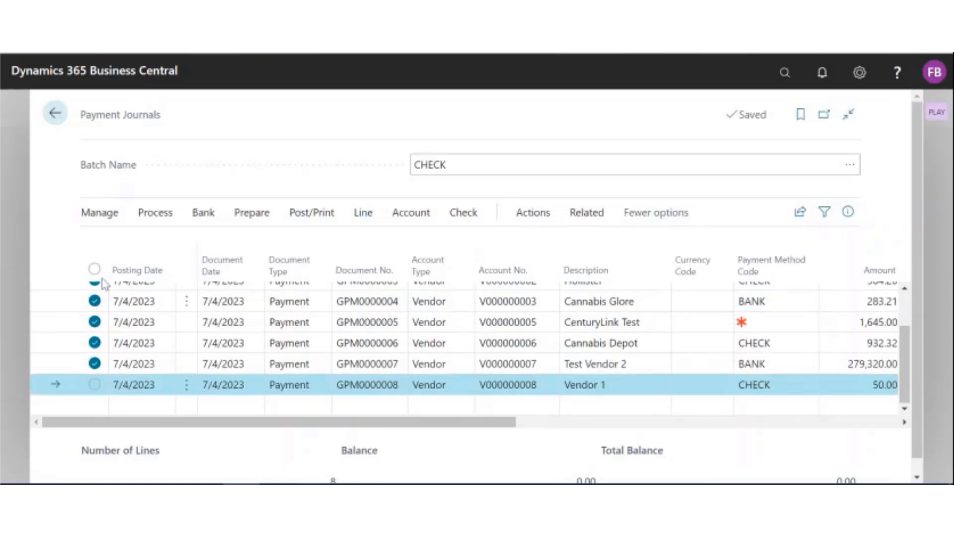
left_click(102, 213)
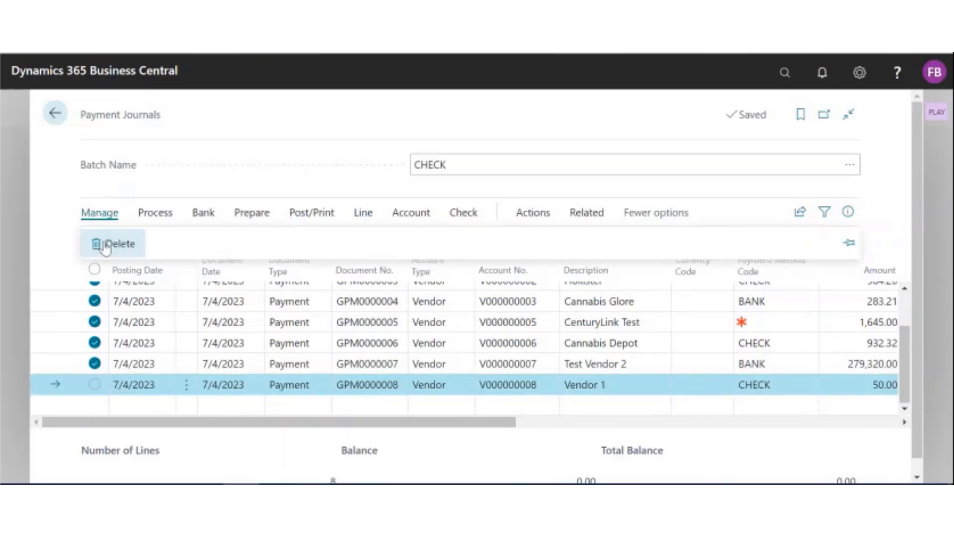
left_click(105, 244)
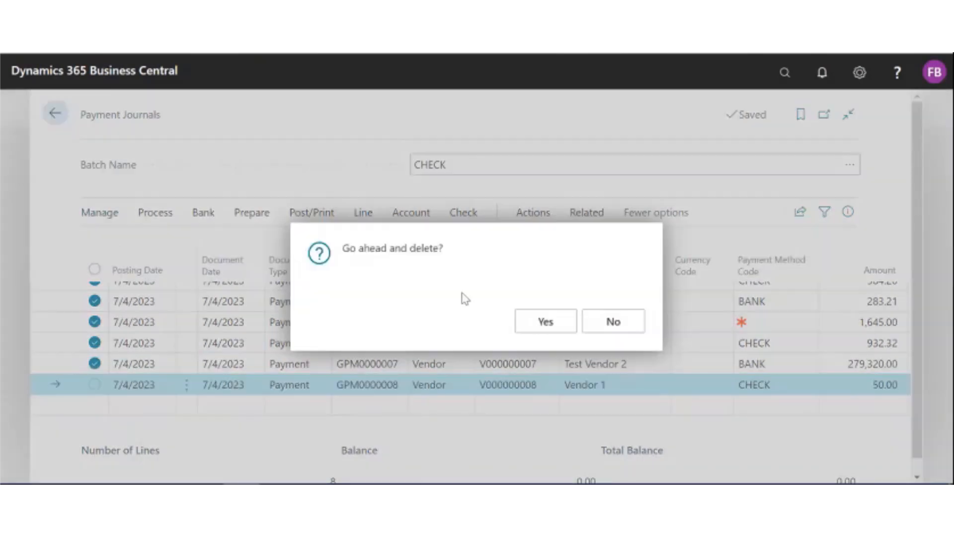
left_click(546, 323)
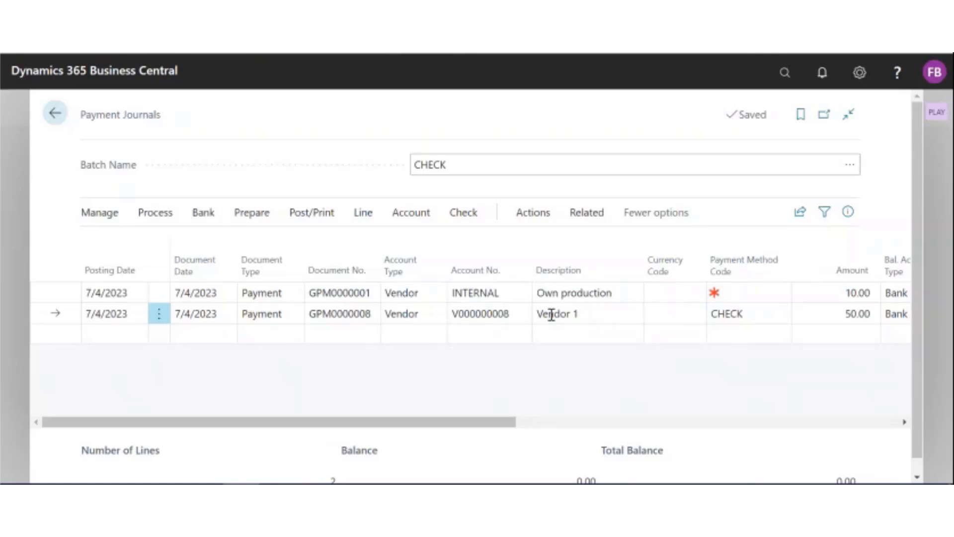
Step: Print the checks for the two remaining payment lines from bank account B010 as a PDF document
left_click_drag(490, 426, 503, 426)
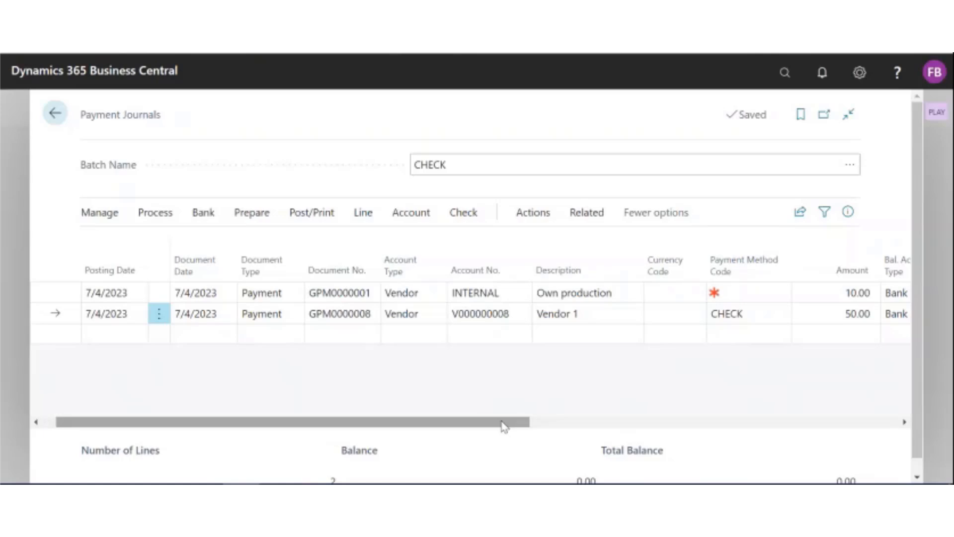
left_click(463, 212)
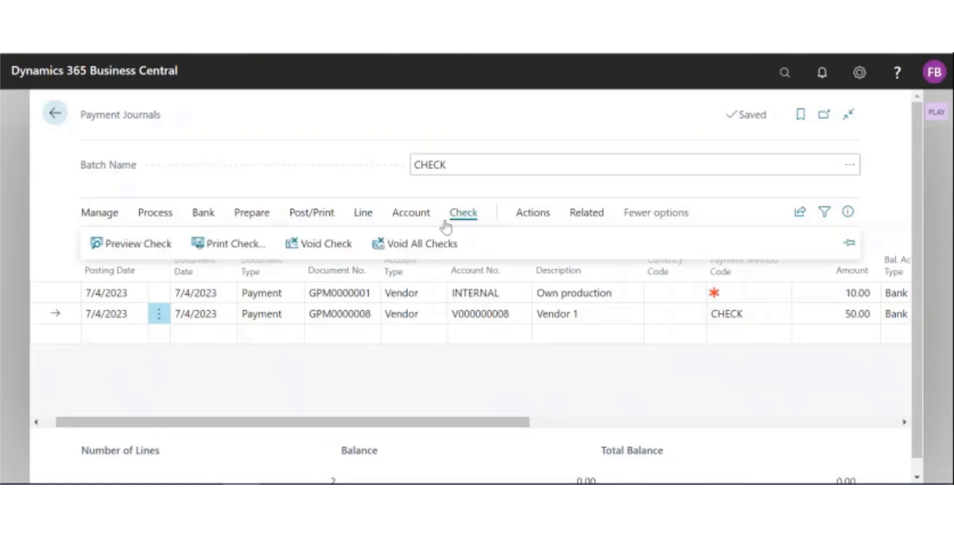
left_click(242, 245)
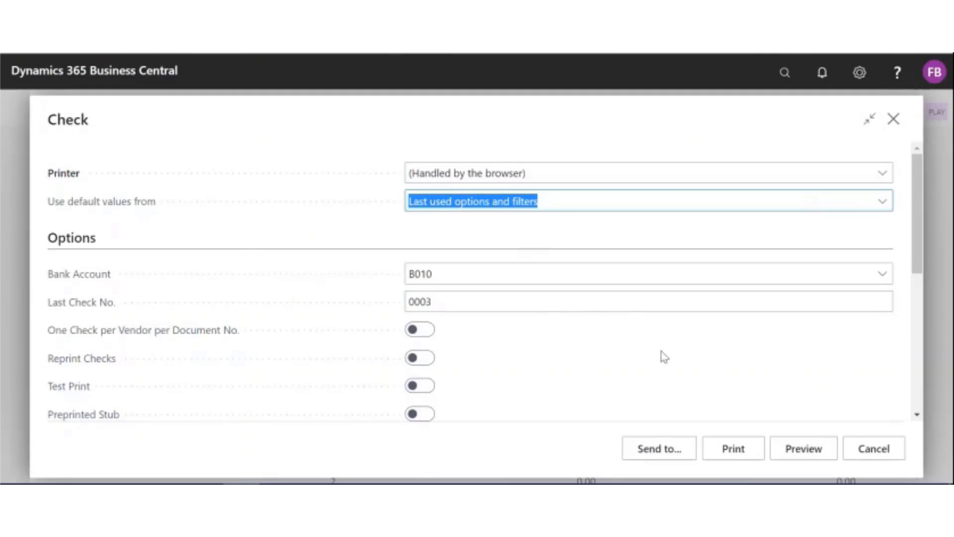
left_click(487, 277)
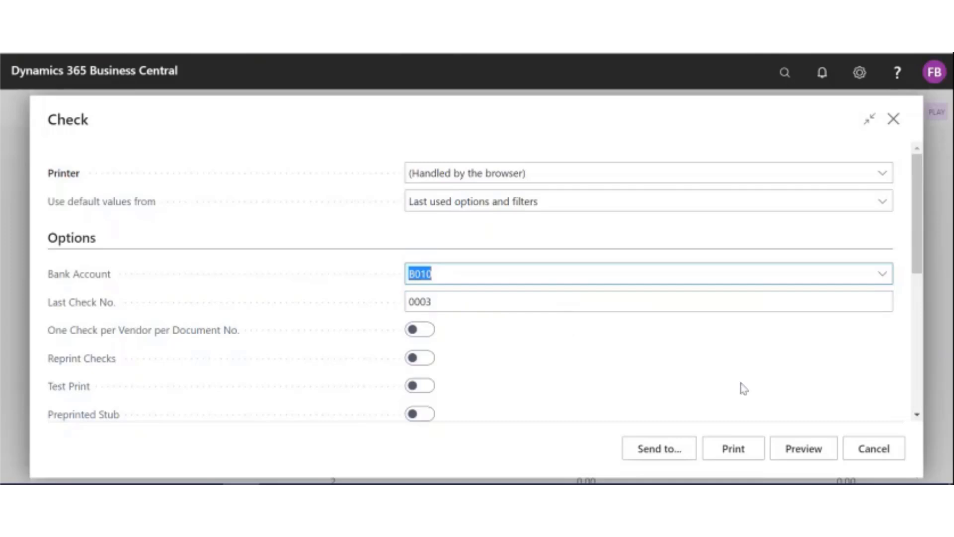
left_click(668, 450)
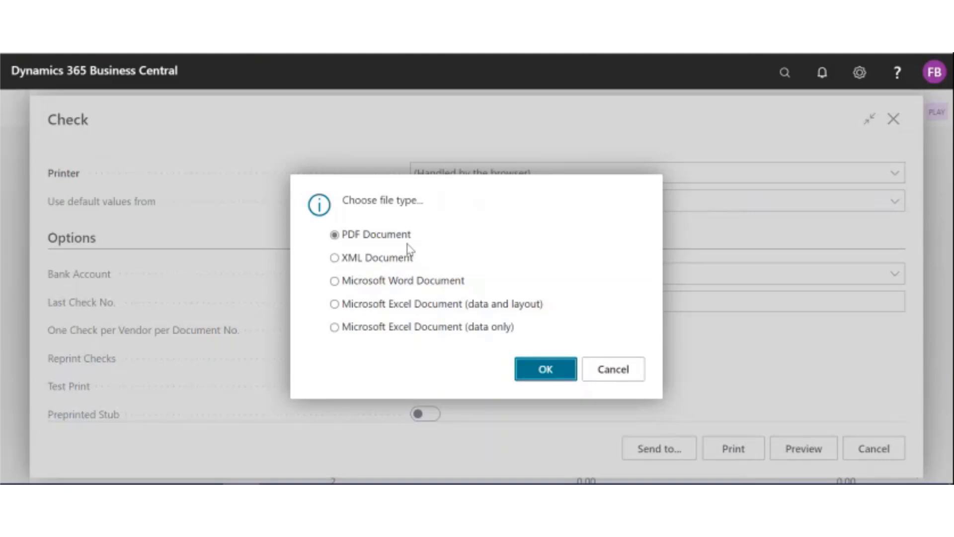
left_click(546, 371)
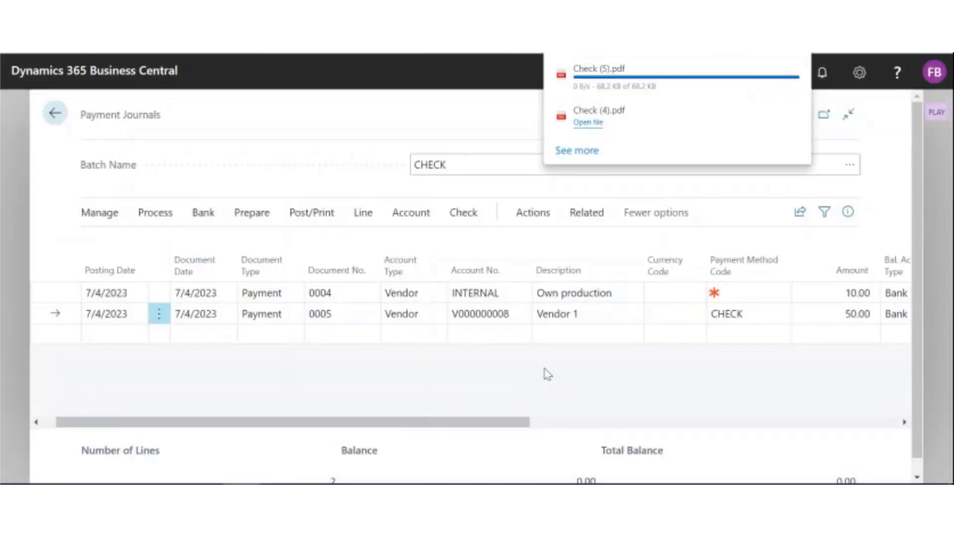
Step: Review the downloaded check PDF, and inspect the Check Printed status of both payment journal lines
left_click(619, 69)
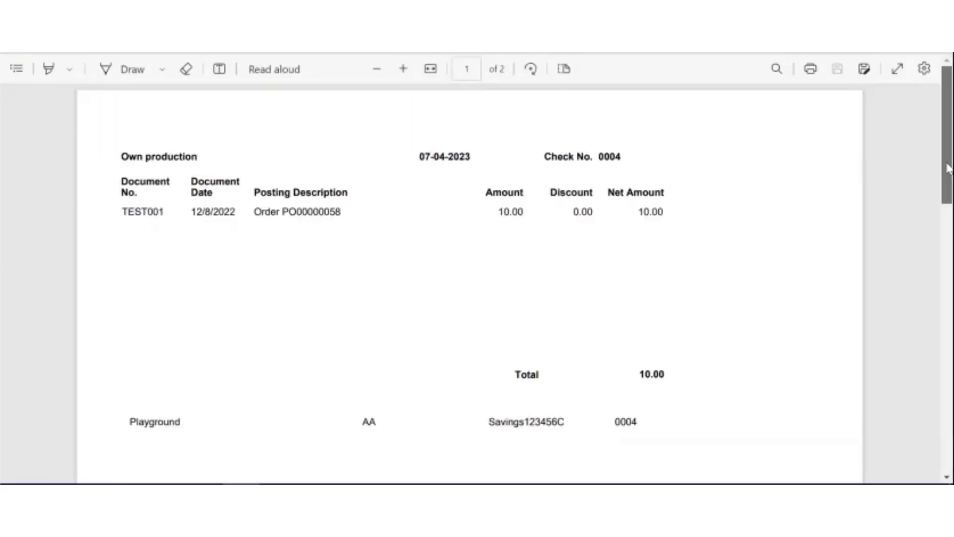
left_click_drag(947, 169, 918, 436)
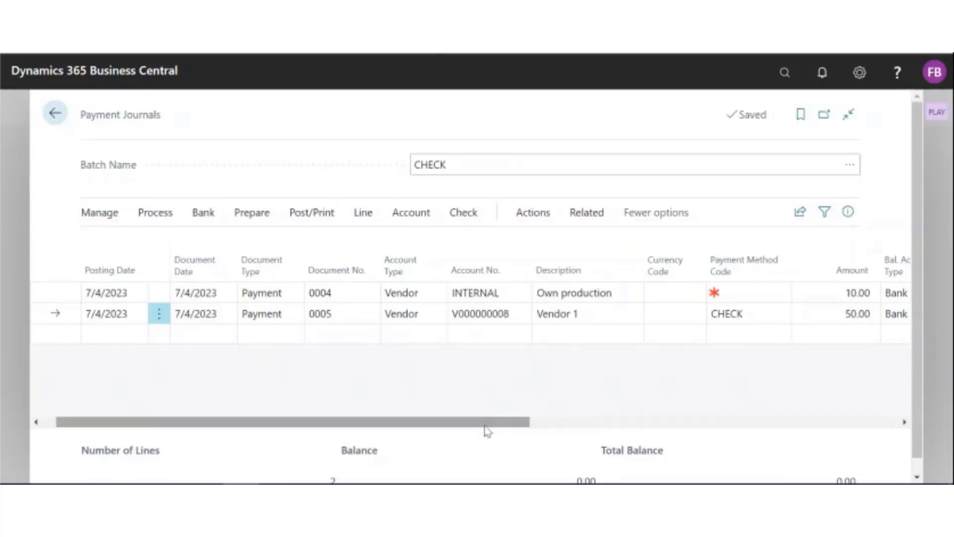
left_click_drag(486, 425, 726, 433)
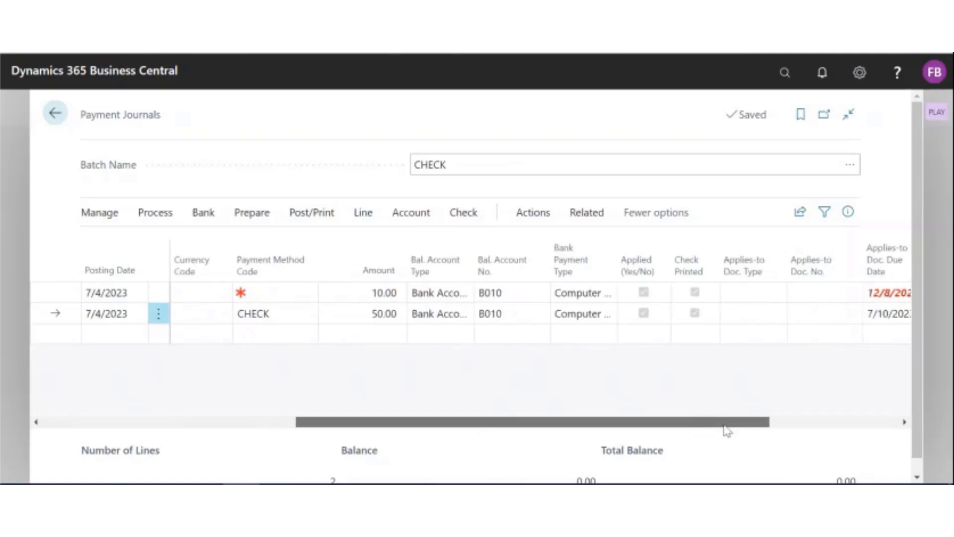
mouse_move(706, 268)
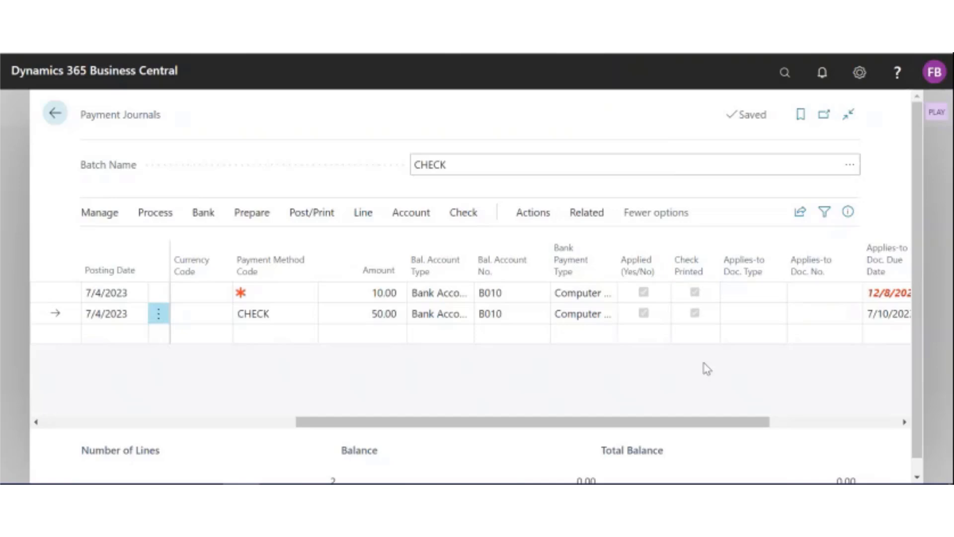
Step: Void all printed checks in the CHECK batch
left_click(468, 213)
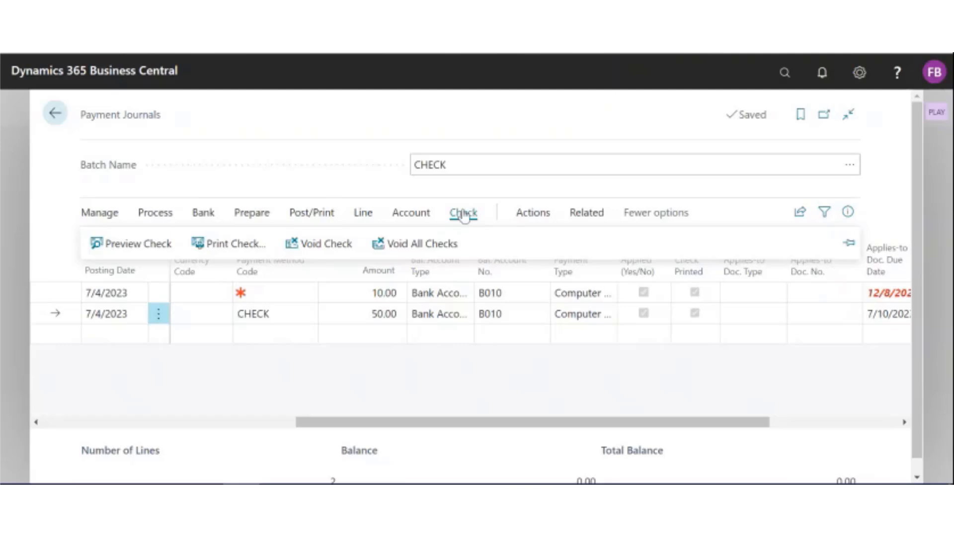
left_click(427, 252)
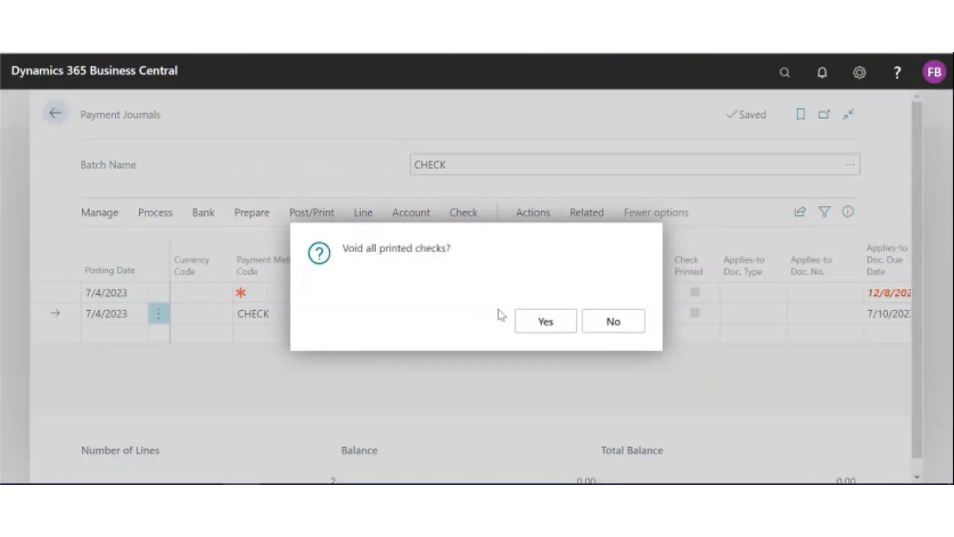
left_click(545, 322)
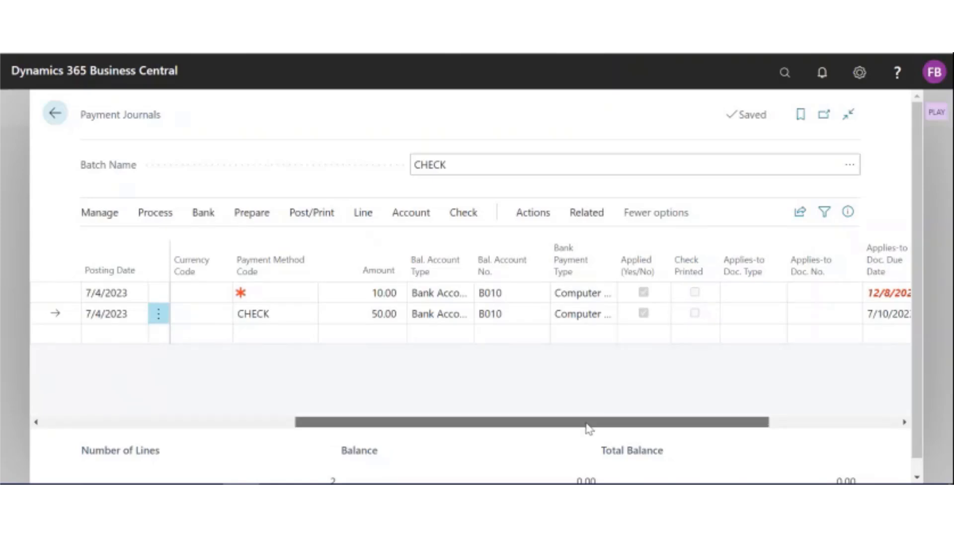
Step: Delete the Vendor 1 payment line from the CHECK batch
left_click_drag(588, 429, 221, 424)
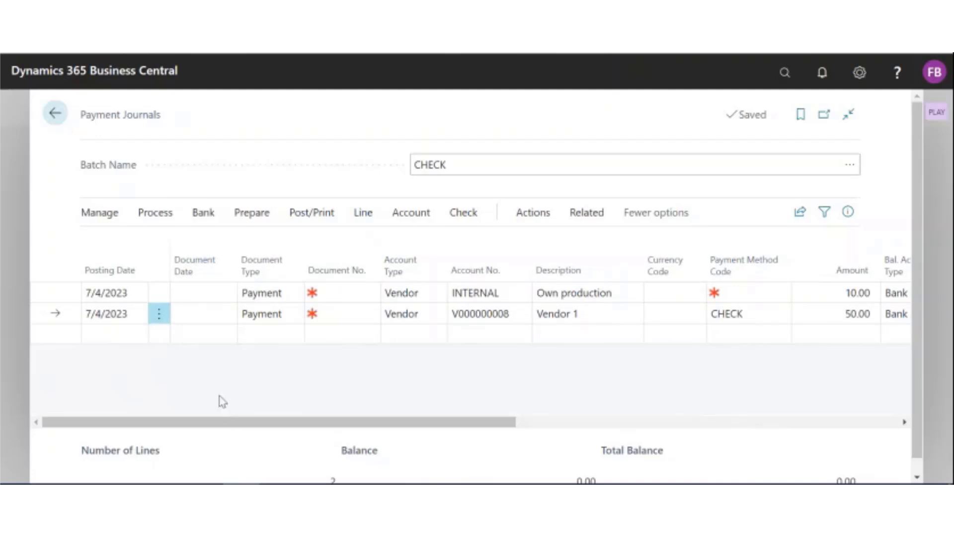
left_click(214, 314)
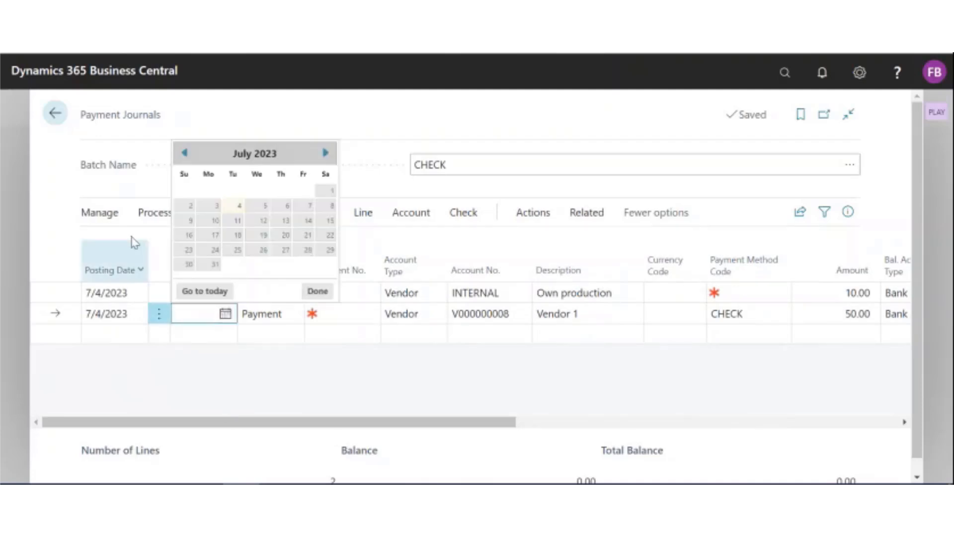
left_click(99, 212)
left_click(114, 246)
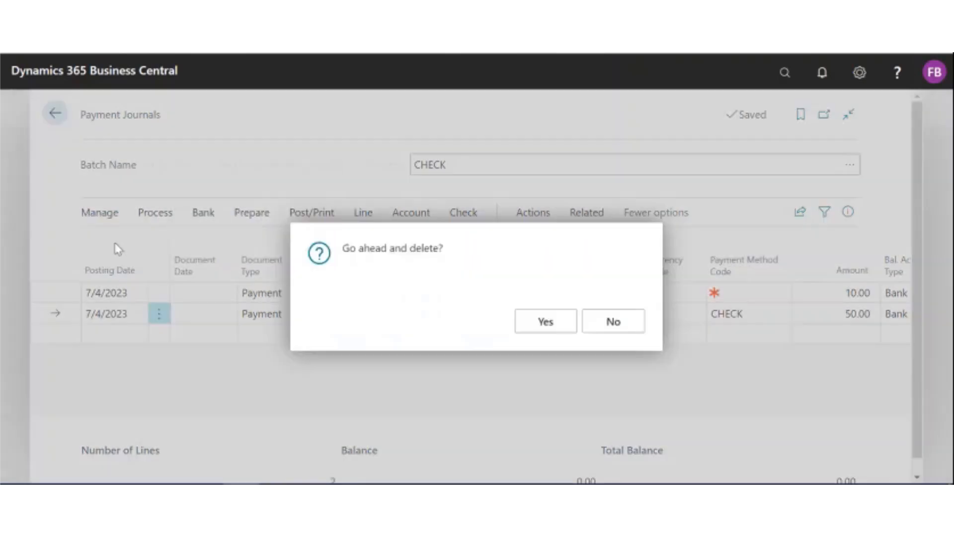
left_click(545, 323)
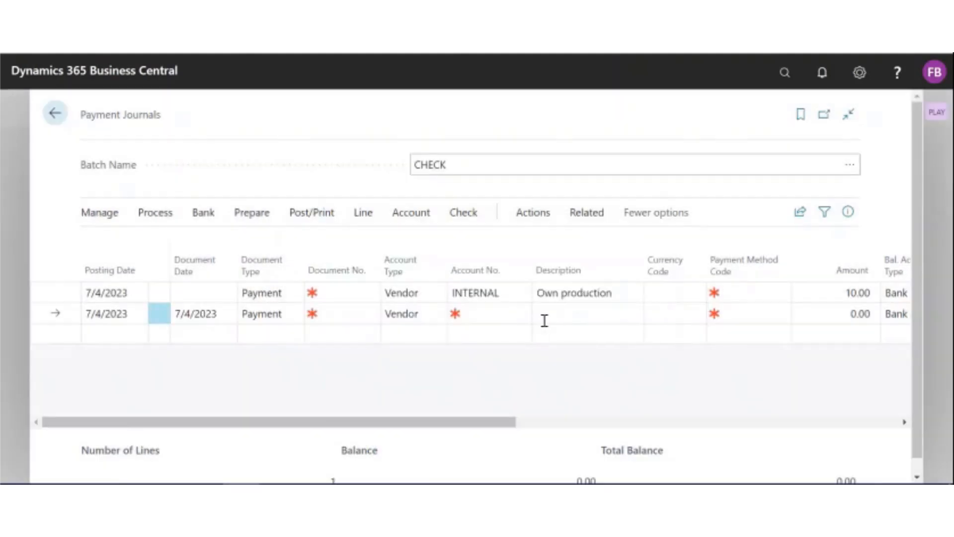
Step: Print a new check for the Own production payment line from bank account B010 as a PDF document
left_click(568, 295)
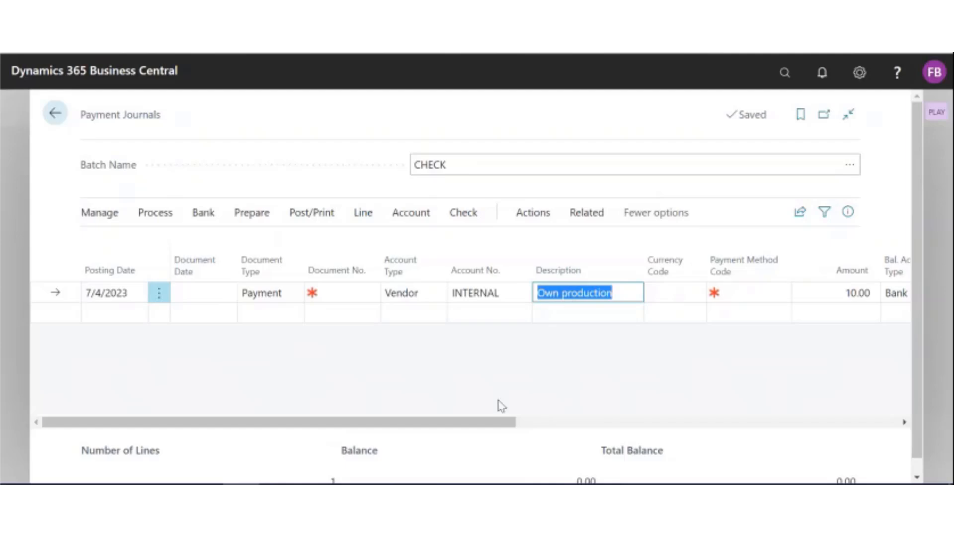
left_click_drag(494, 426, 512, 426)
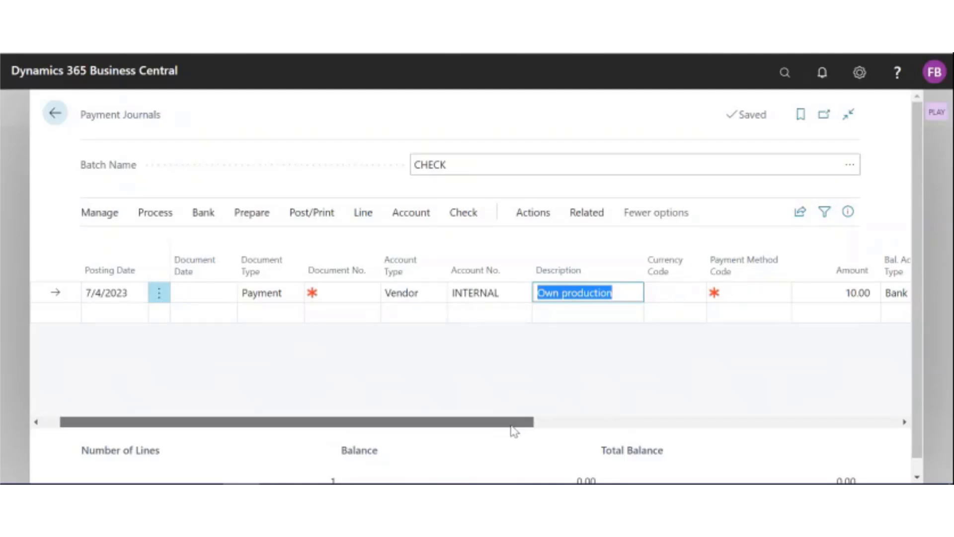
left_click(465, 213)
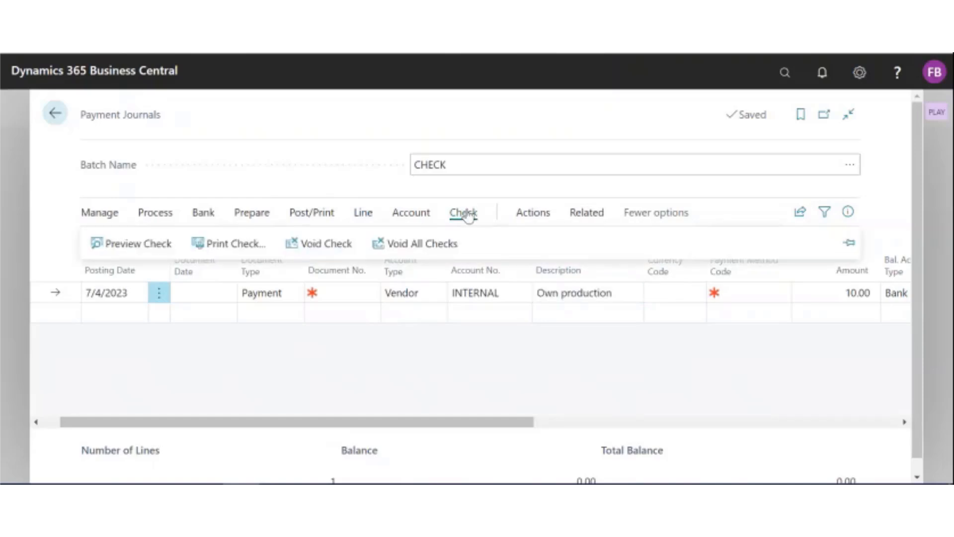
left_click(247, 247)
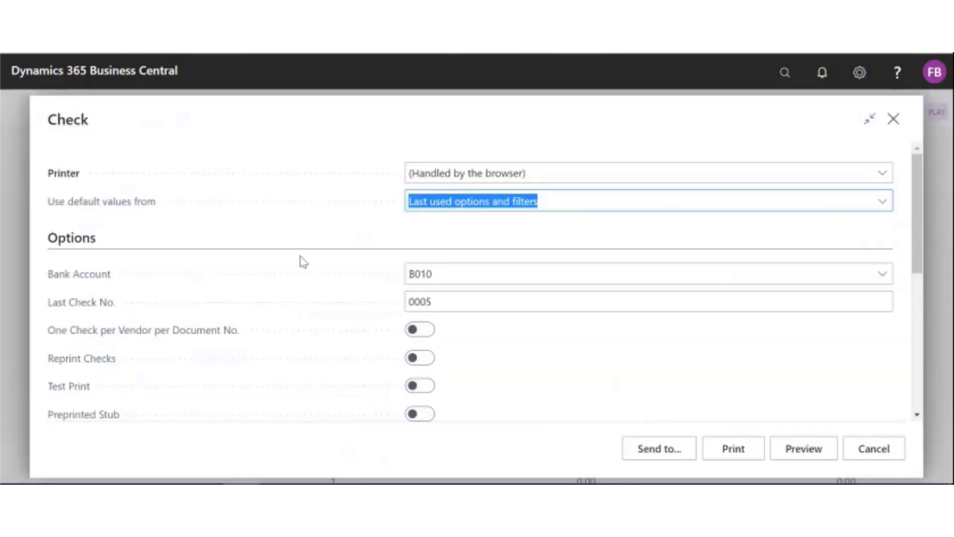
left_click(657, 445)
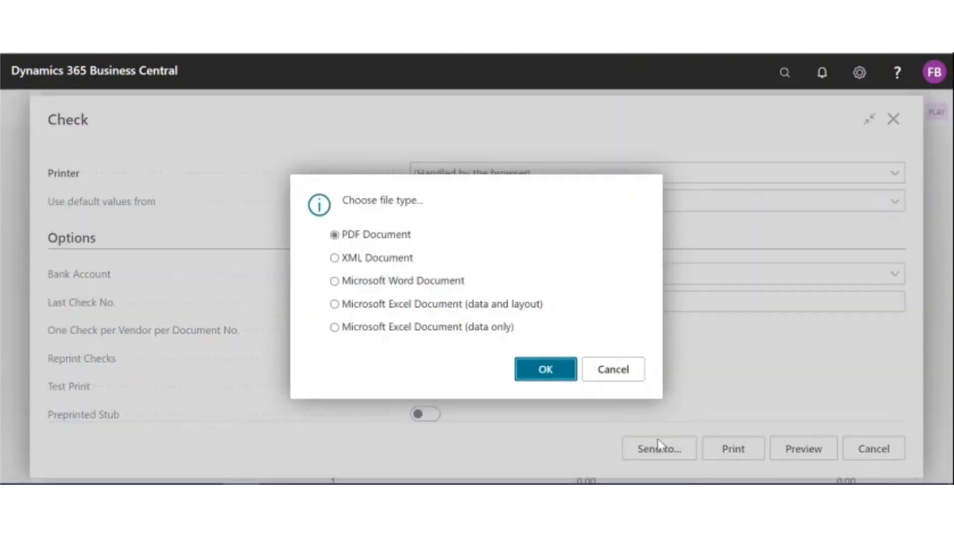
left_click(546, 369)
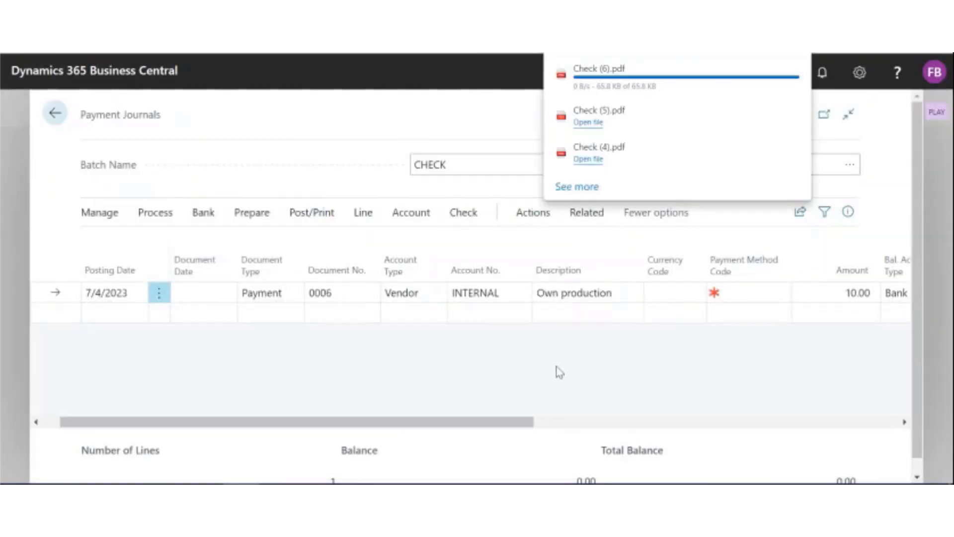
Step: Open the newly downloaded check PDF and review the Own production check's stub and amount details
left_click(585, 80)
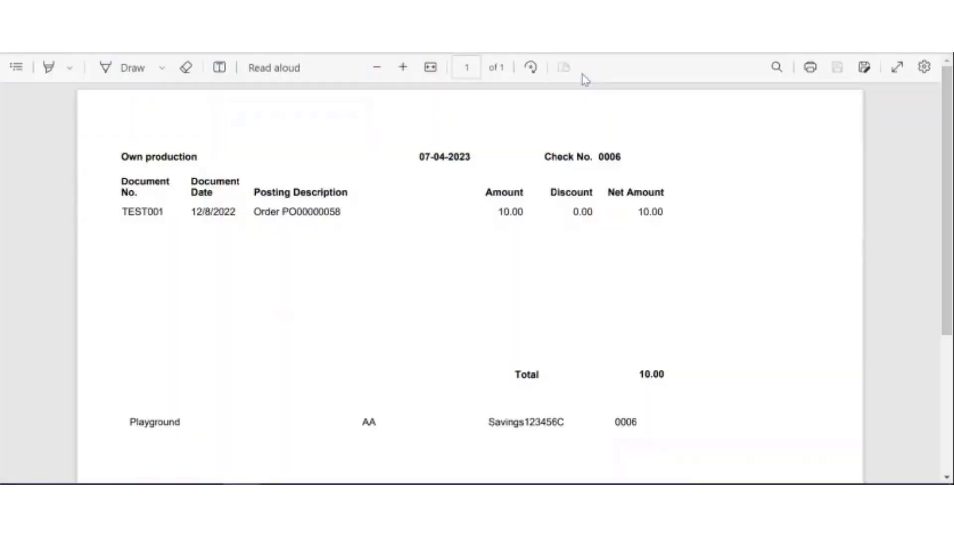
scroll(660, 247, "down", 1)
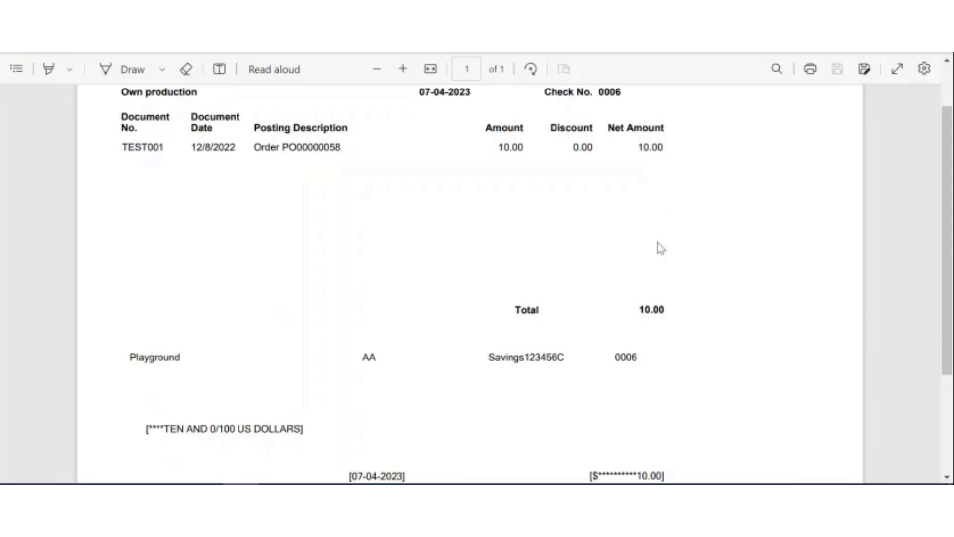
Step: Finish reviewing the check PDF, switch back to Business Central and post the Own production payment line in the CHECK batch
scroll(660, 247, "down", 3)
scroll(595, 192, "up", 4)
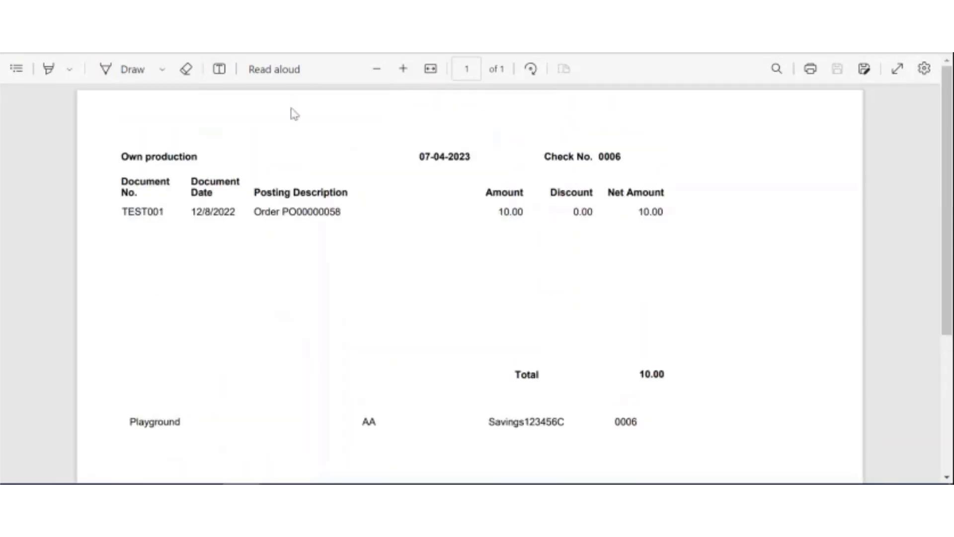
left_click(263, 30)
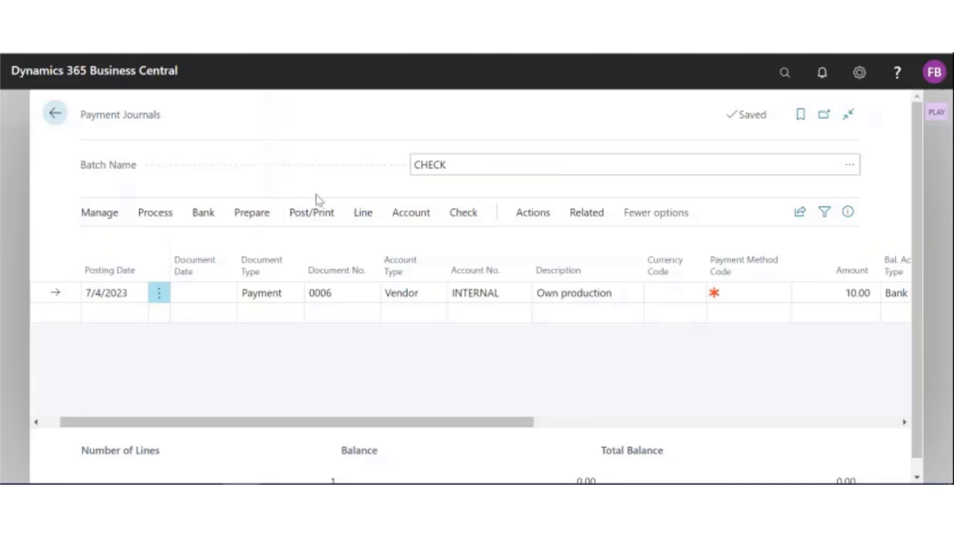
left_click(316, 214)
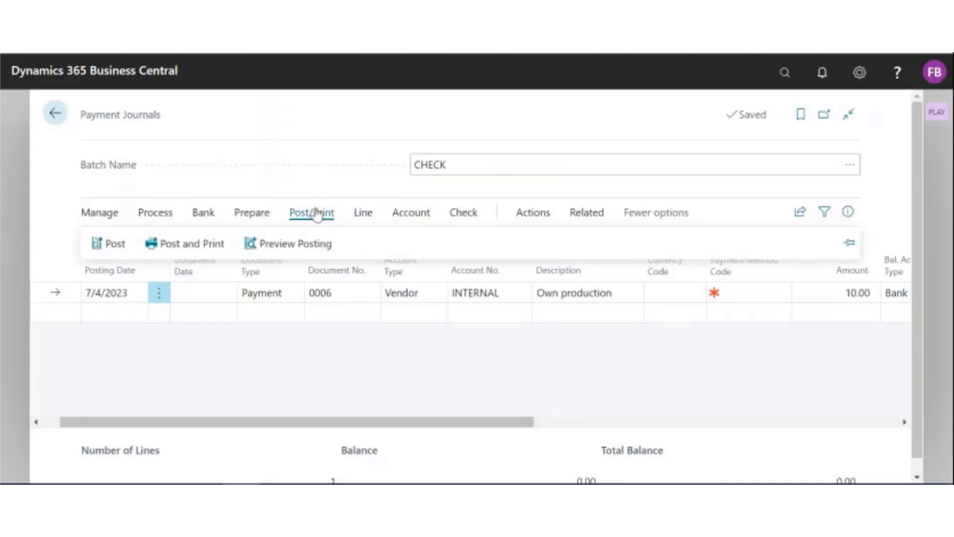
left_click(115, 246)
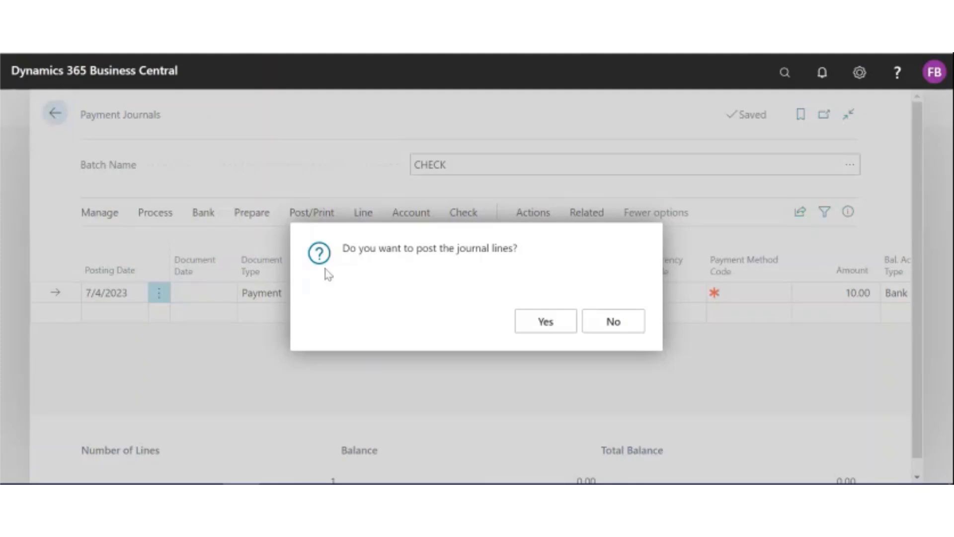
left_click(545, 322)
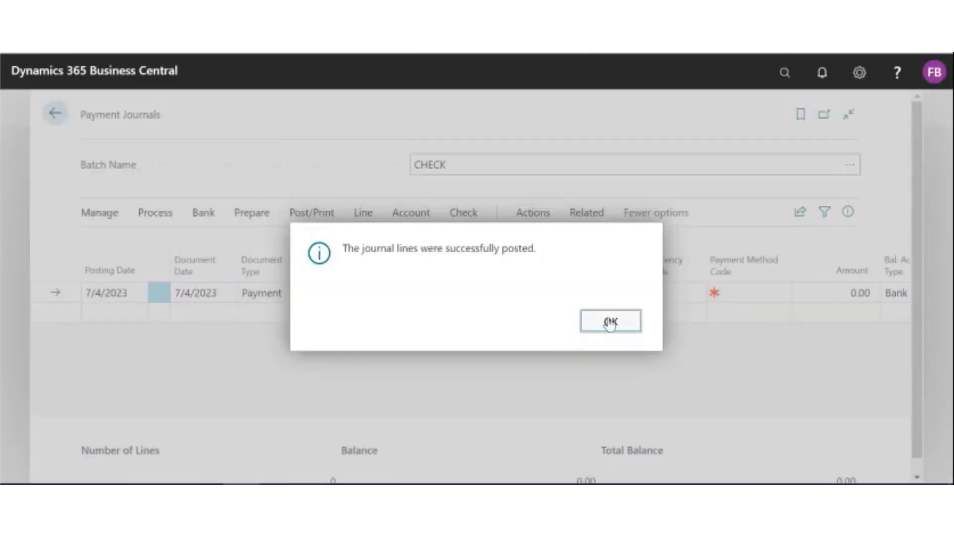
left_click(610, 322)
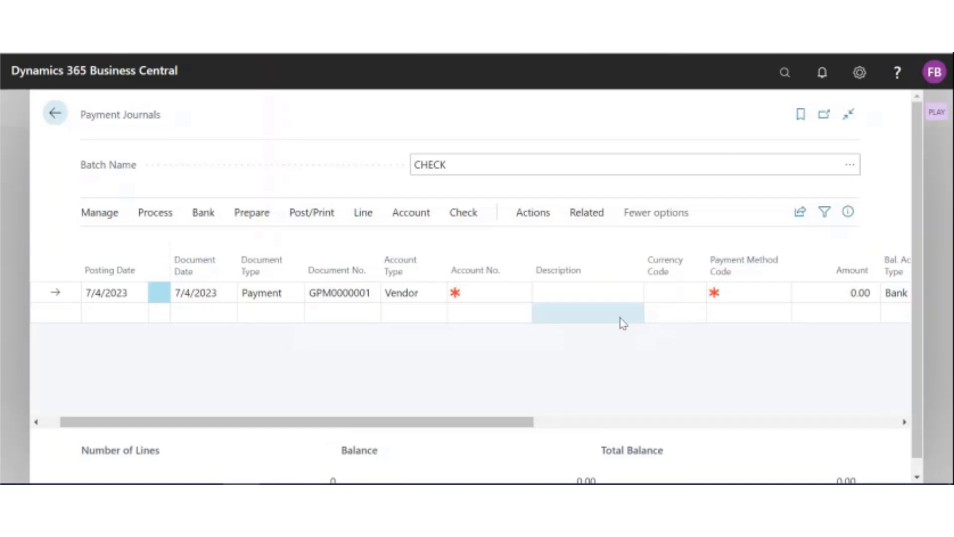
Step: Search for and open the Check Ledger Entries, and review the entry status of the voided Vendor 1 and Own production checks
left_click(785, 72)
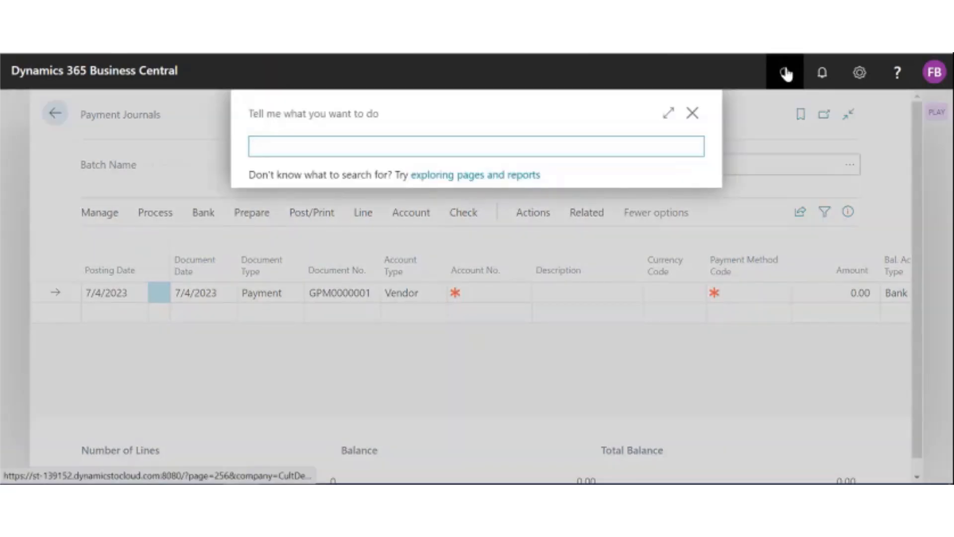
type("check")
key("BackSpace")
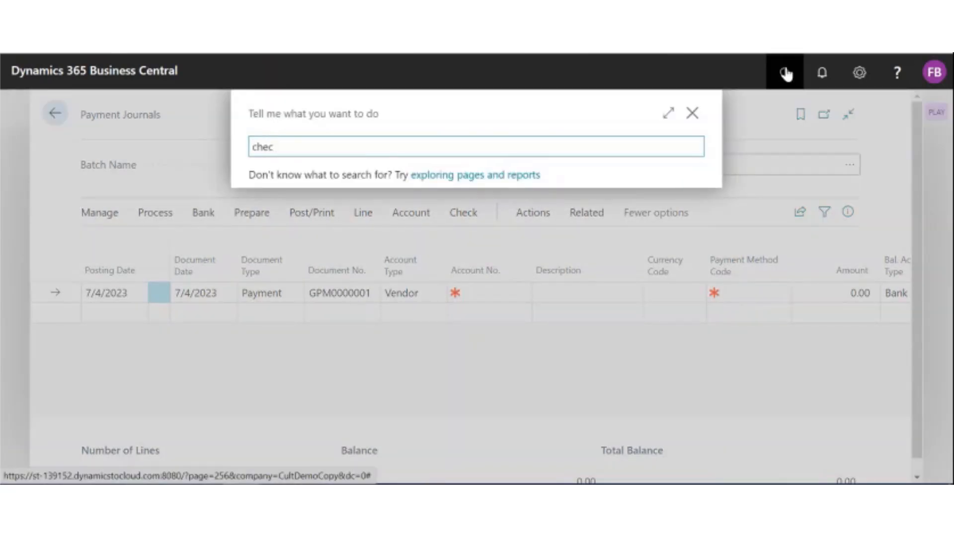
type("k ledger en")
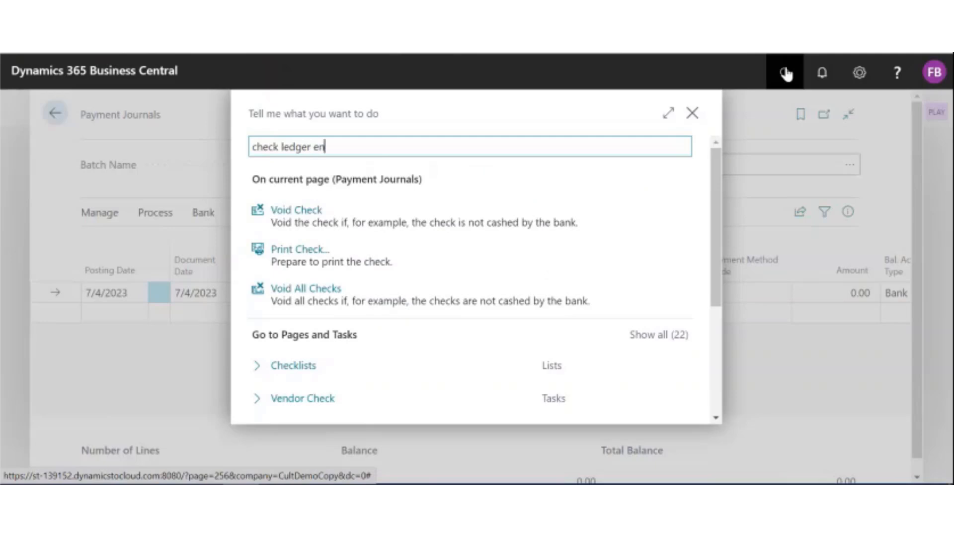
left_click(435, 213)
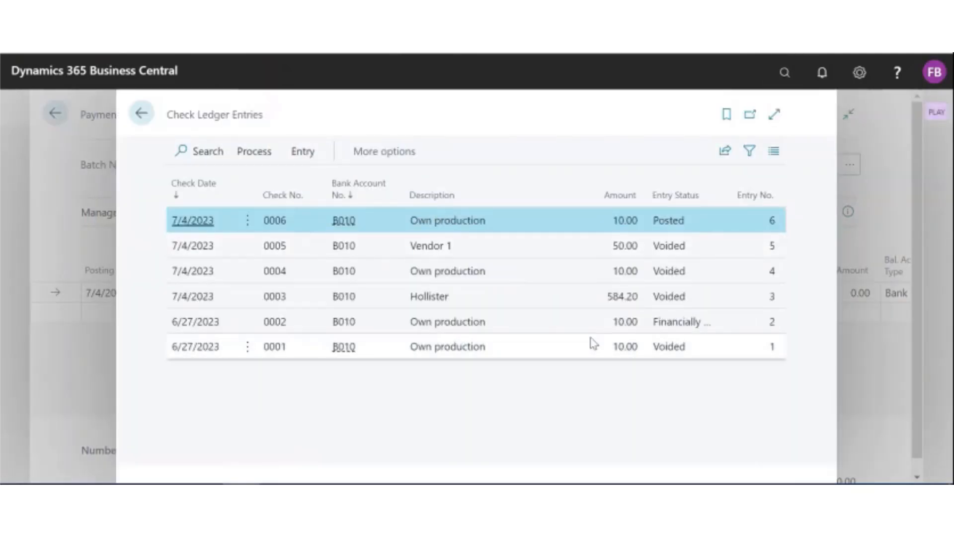
left_click(692, 254)
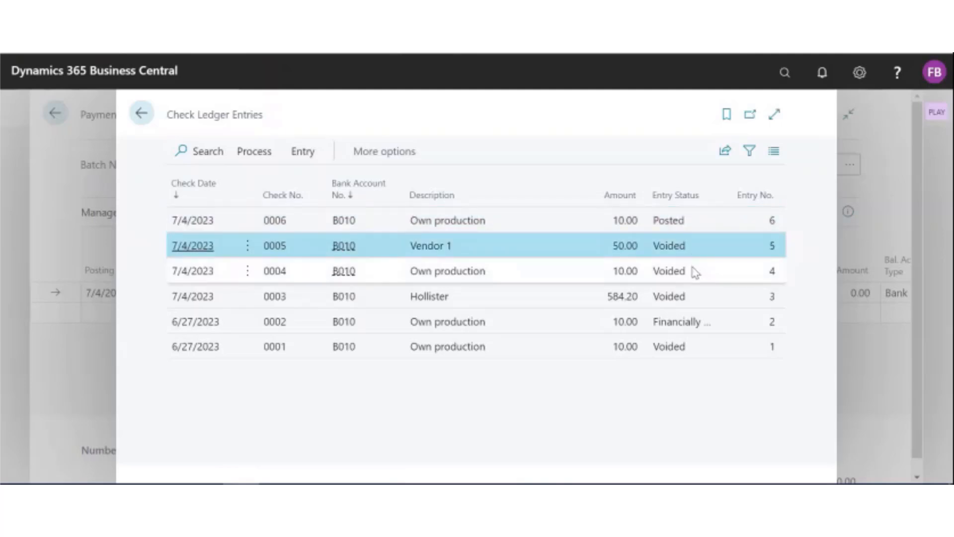
left_click(695, 272)
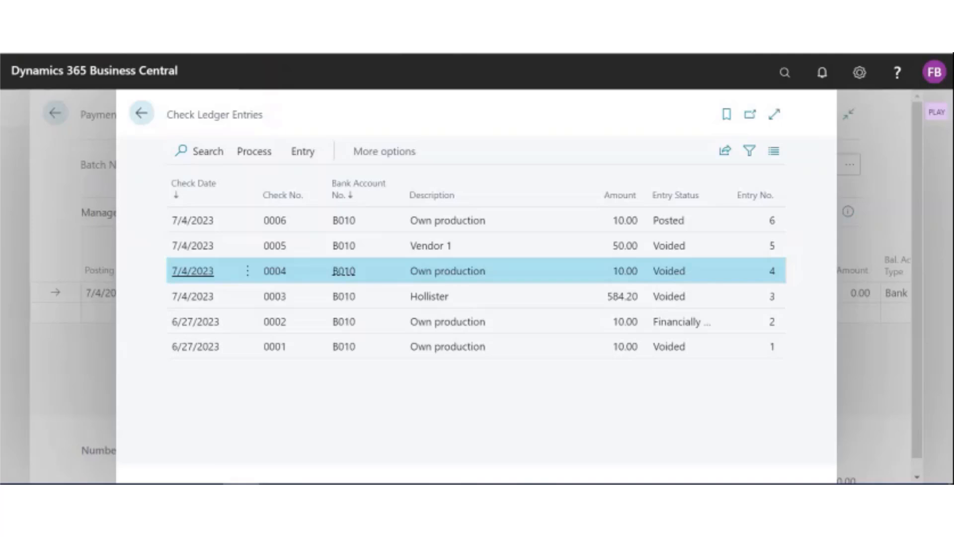
Step: Void the posted Own production check with void date 7/4/2023 and the type Unapply and void check
left_click(698, 227)
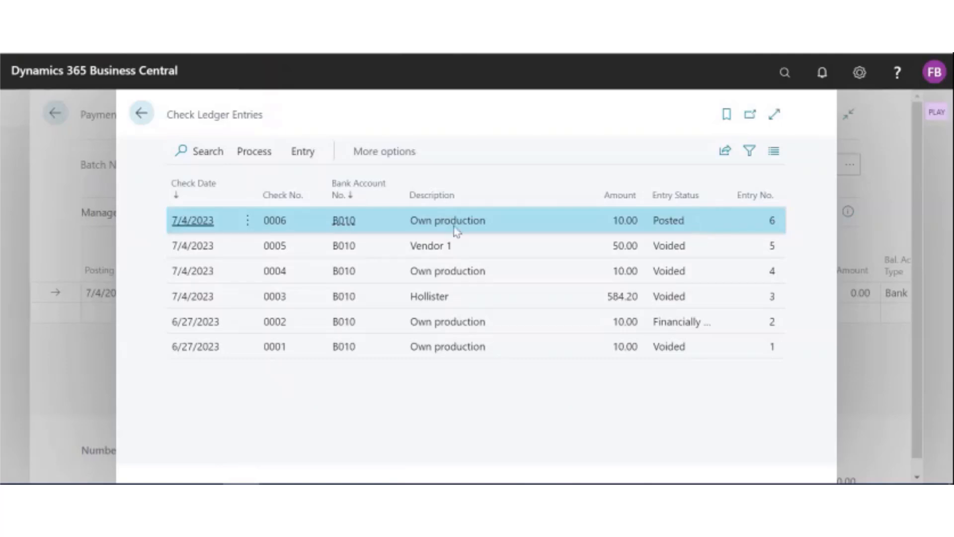
left_click(247, 160)
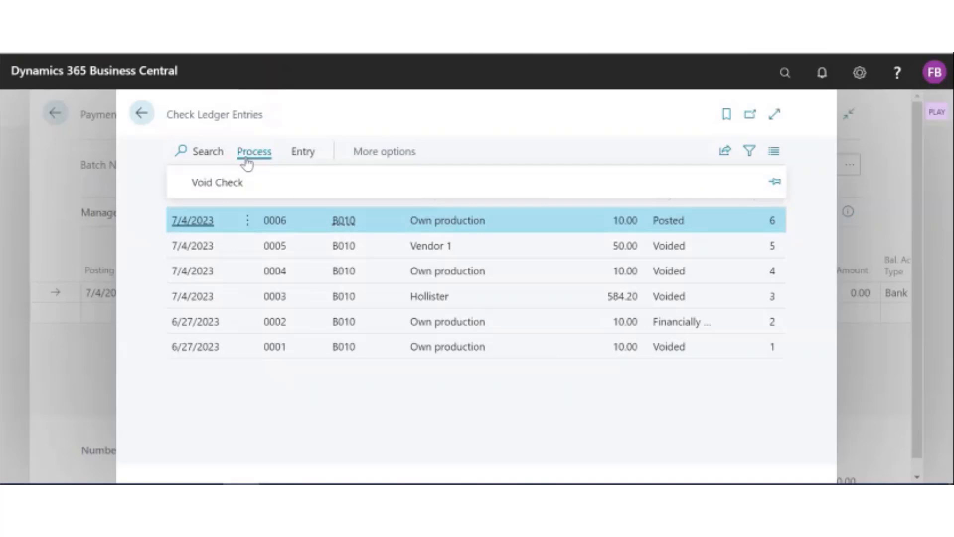
left_click(218, 184)
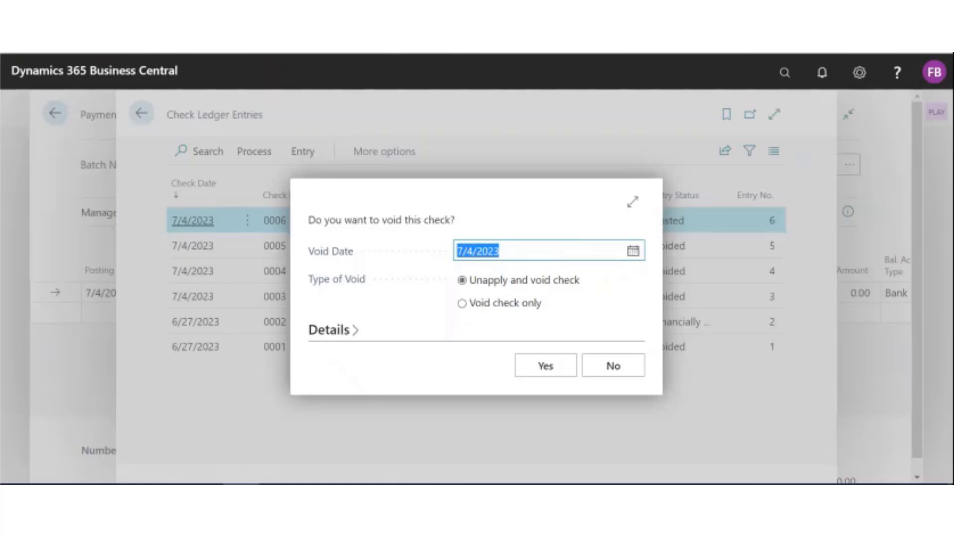
left_click(634, 253)
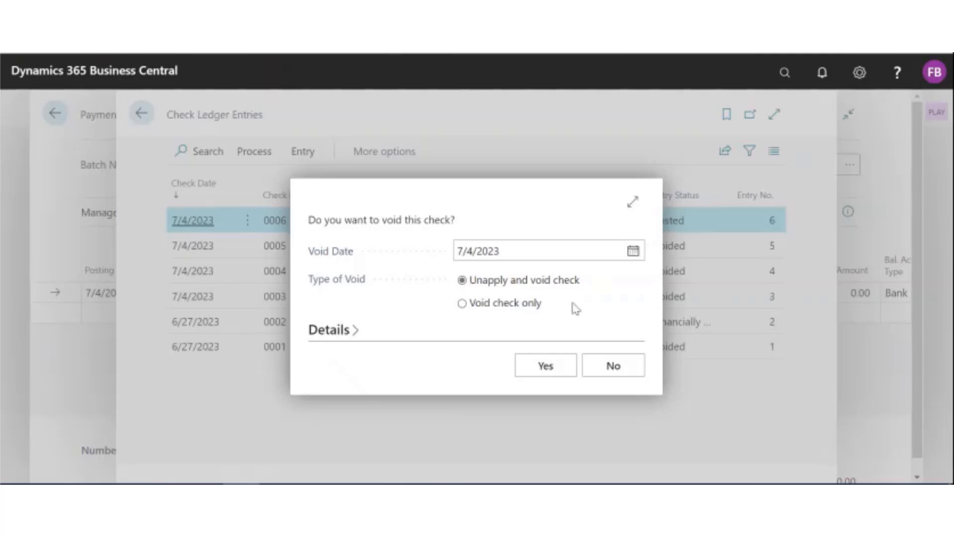
left_click(551, 366)
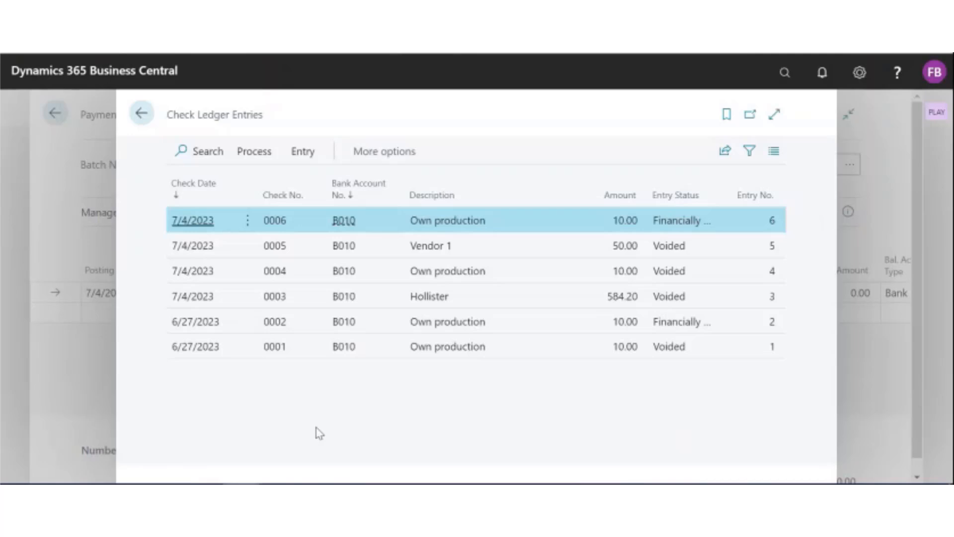
Step: Close the check ledger entries and switch the payment journal to the BANK batch
left_click(141, 113)
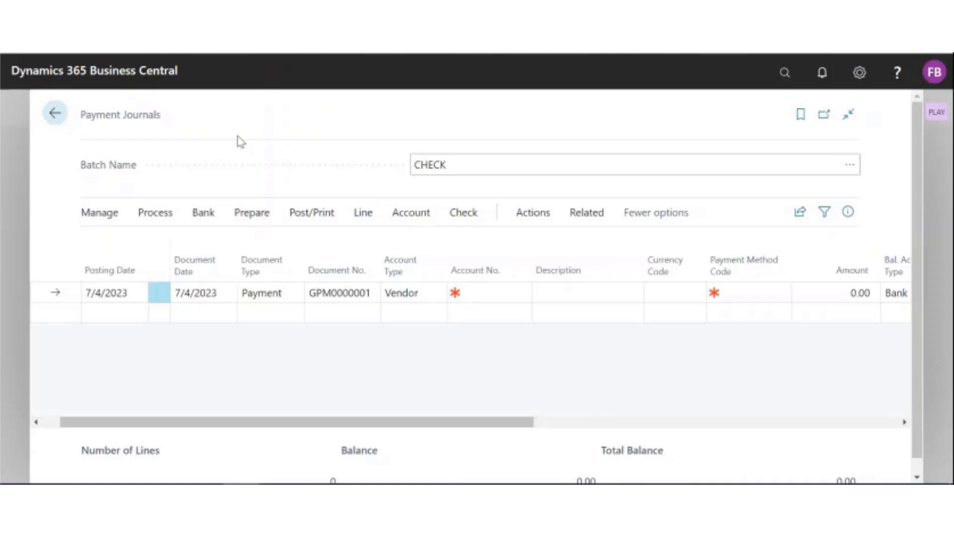
left_click(851, 168)
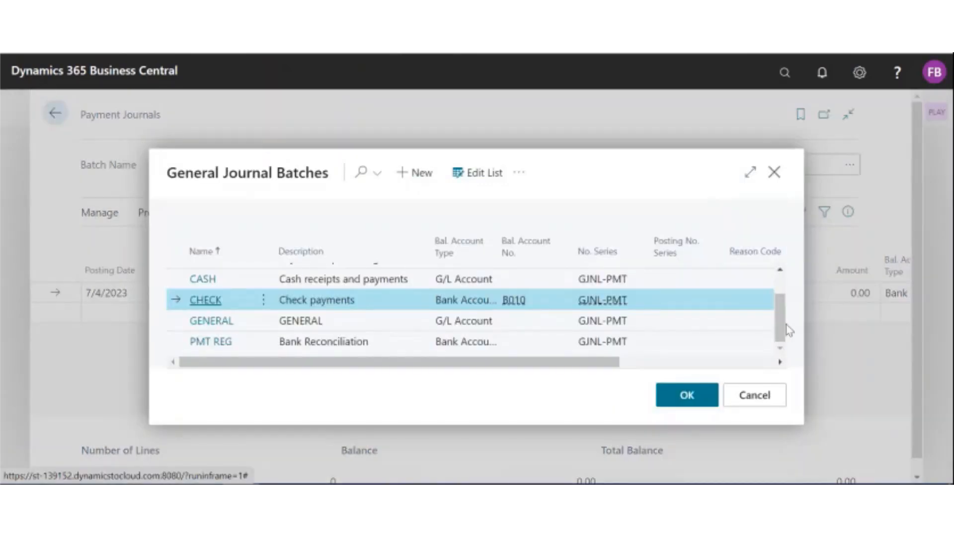
left_click_drag(781, 323, 773, 284)
left_click(327, 281)
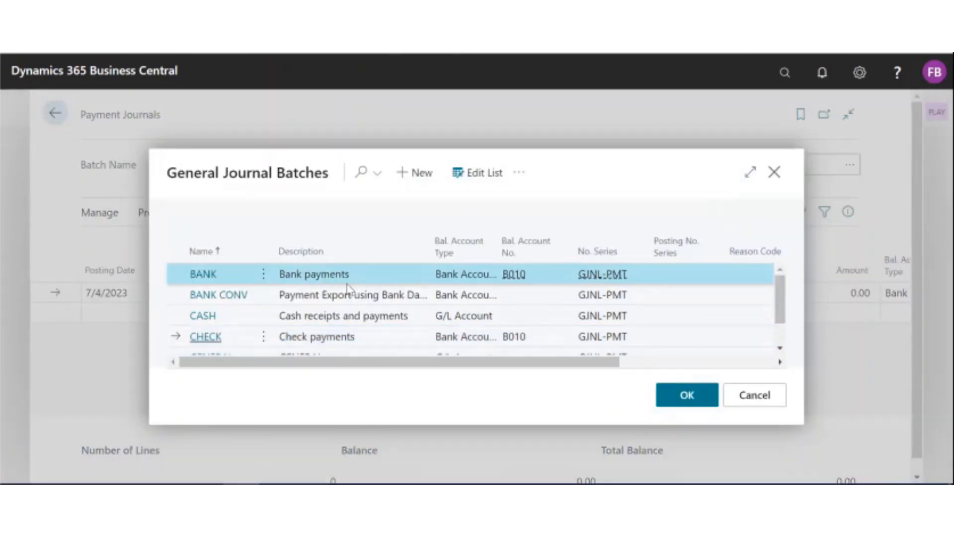
left_click(689, 396)
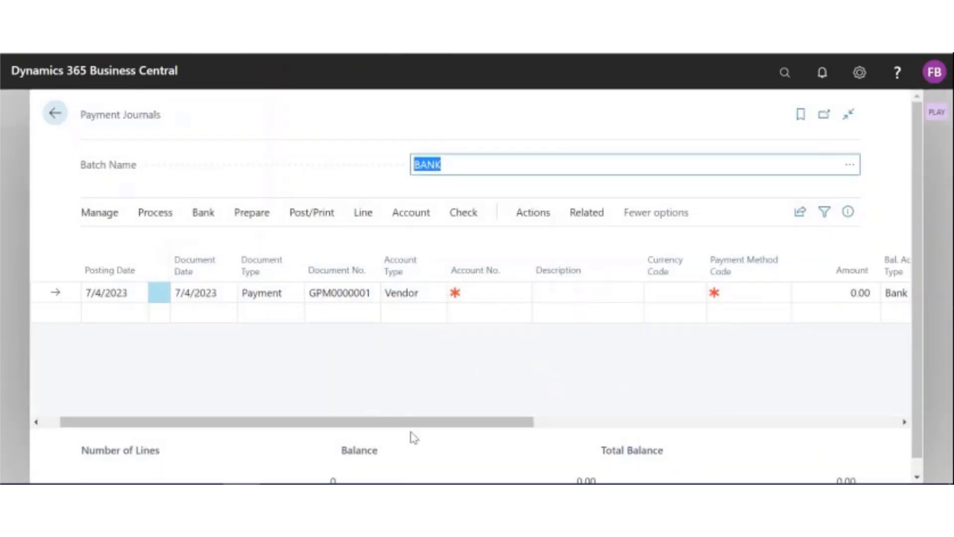
left_click(372, 380)
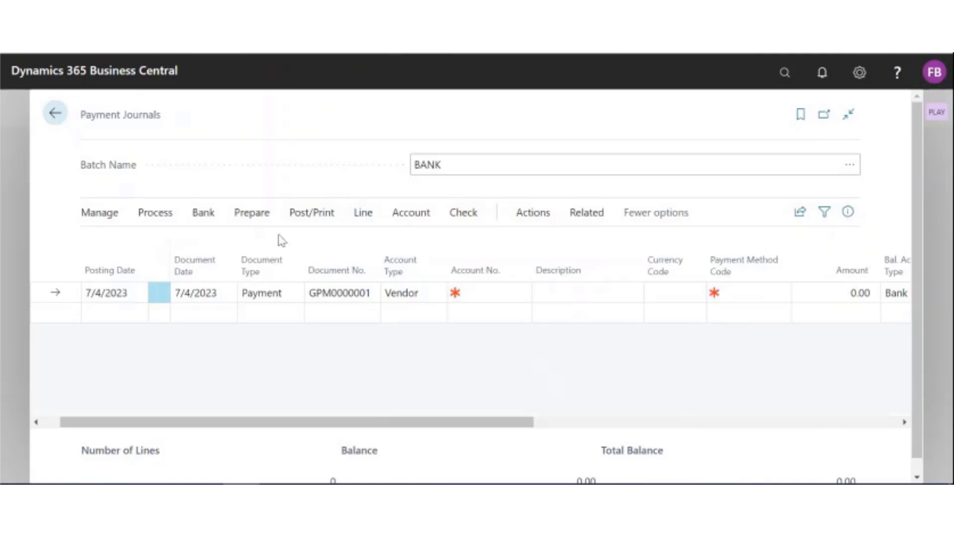
Step: Suggest vendor payments in the BANK batch with bank payment type Manual Check, and check the Bank Payment Type of the suggested lines
left_click(263, 219)
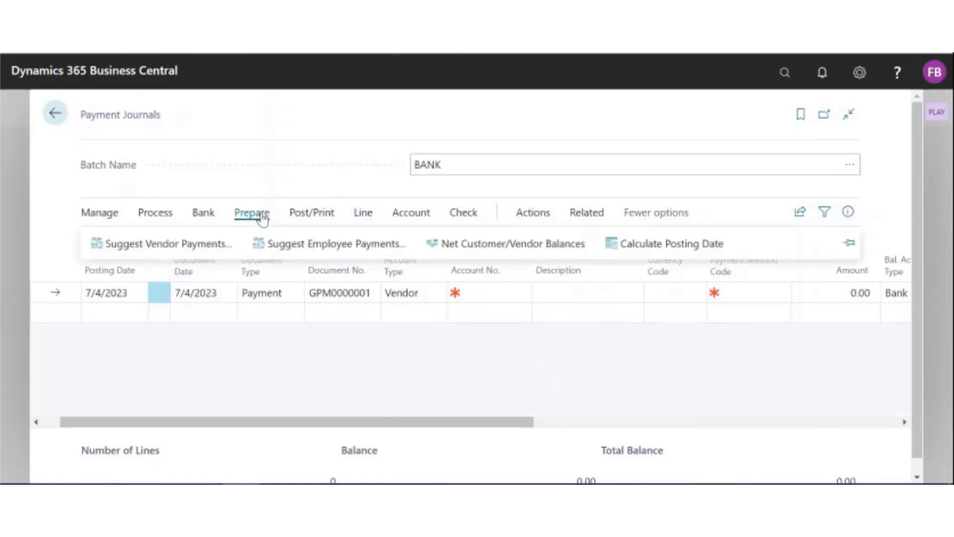
left_click(177, 255)
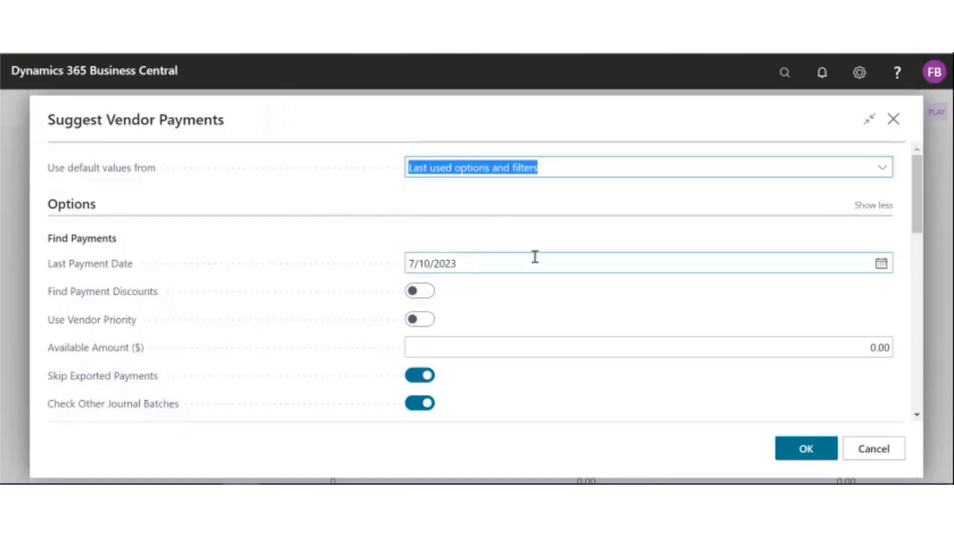
scroll(600, 311, "down", 8)
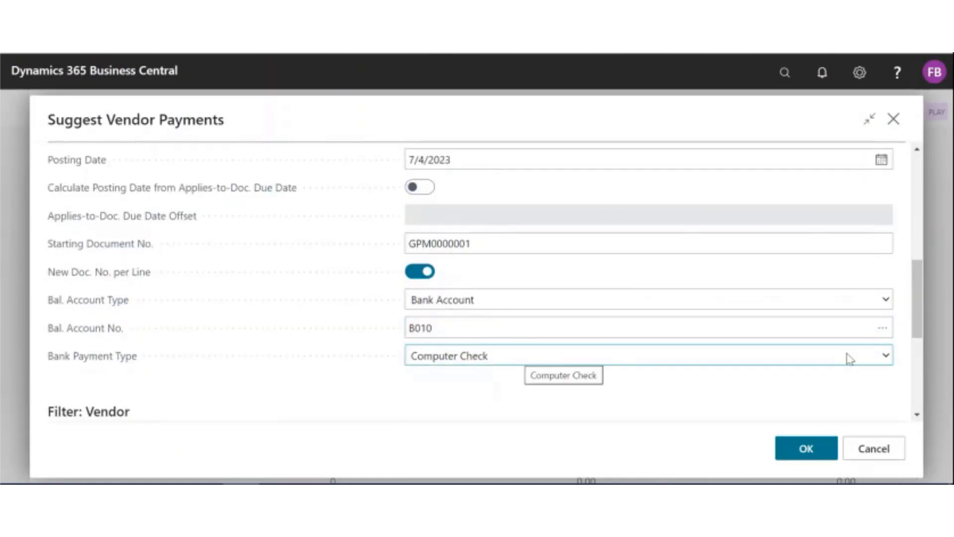
left_click(886, 357)
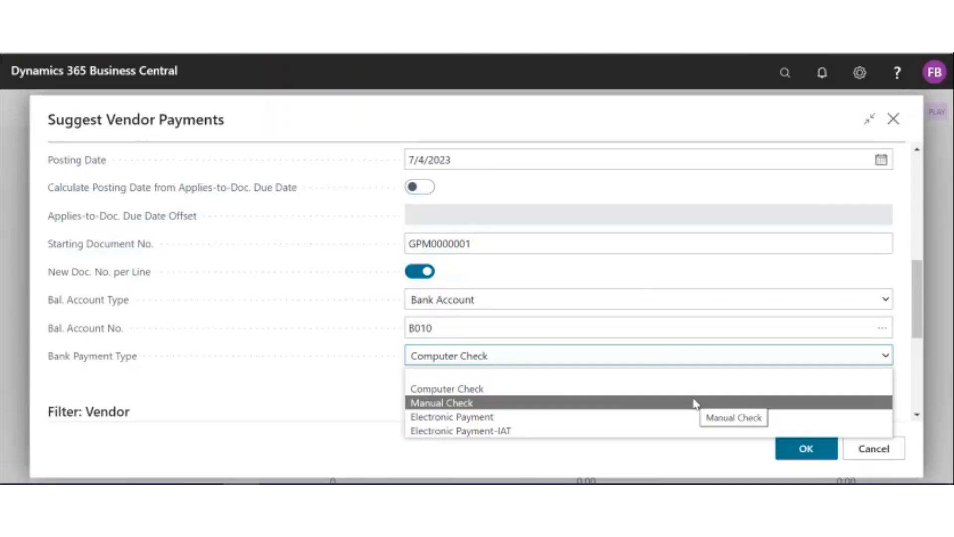
left_click(692, 401)
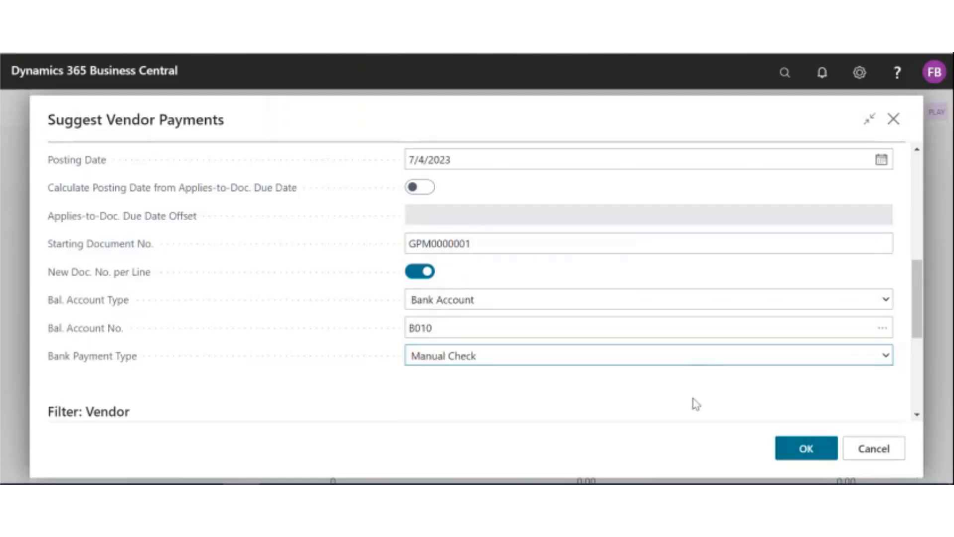
left_click(807, 449)
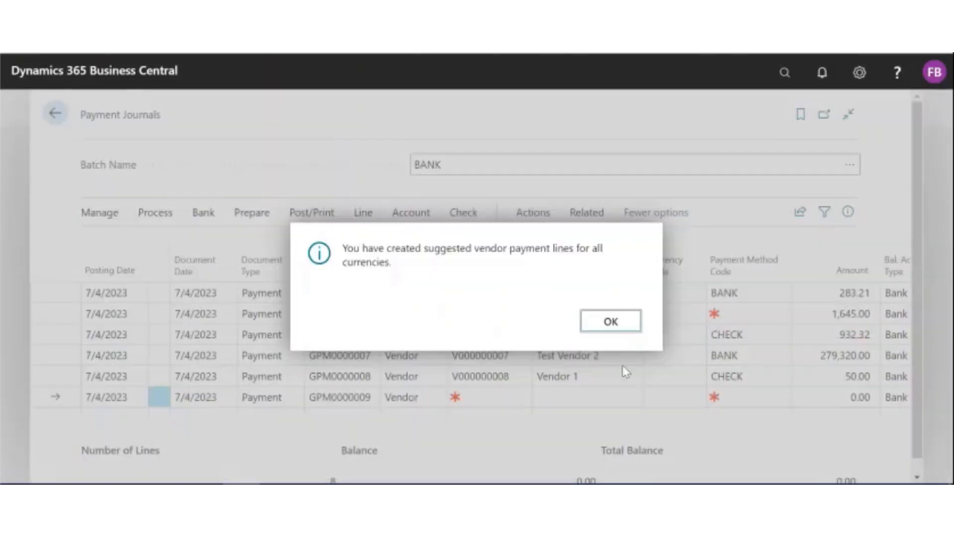
left_click(612, 322)
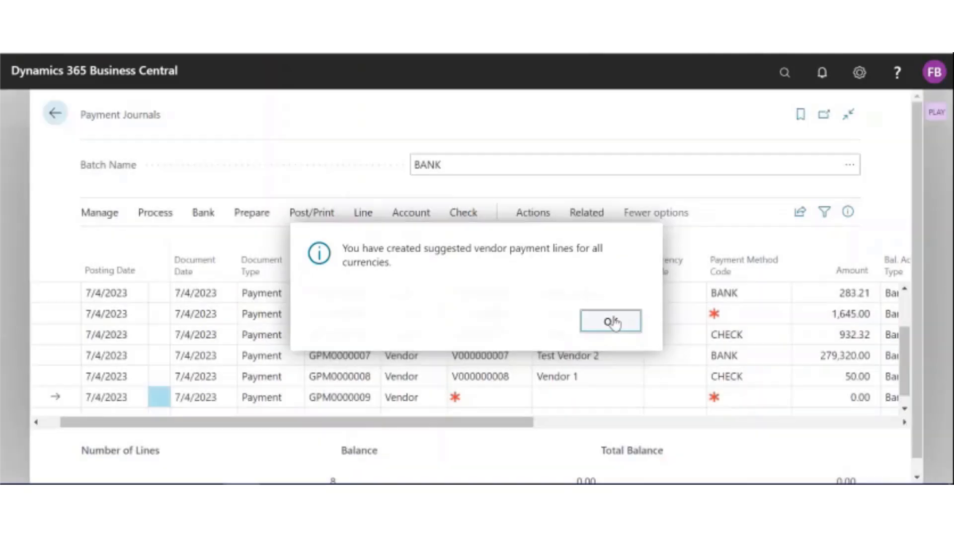
left_click_drag(432, 426, 644, 440)
left_click(677, 334)
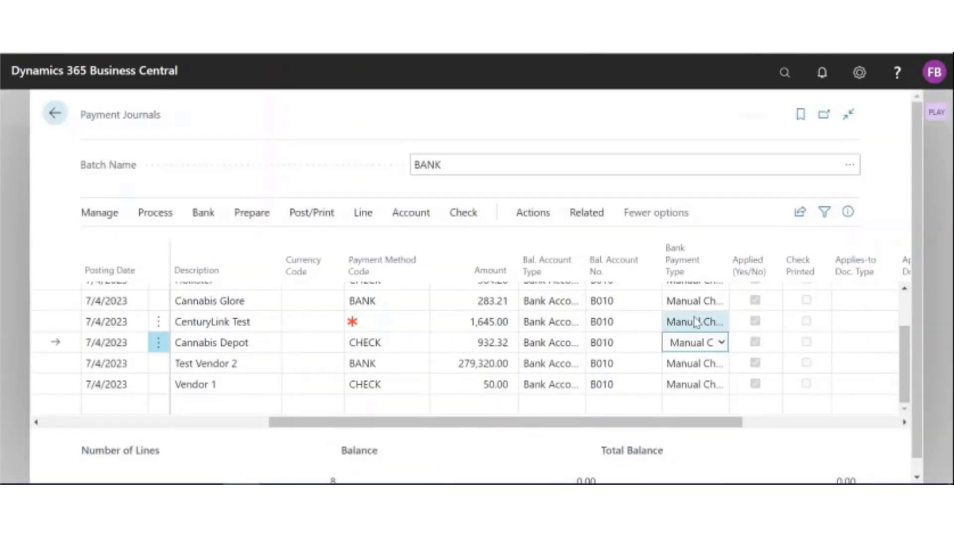